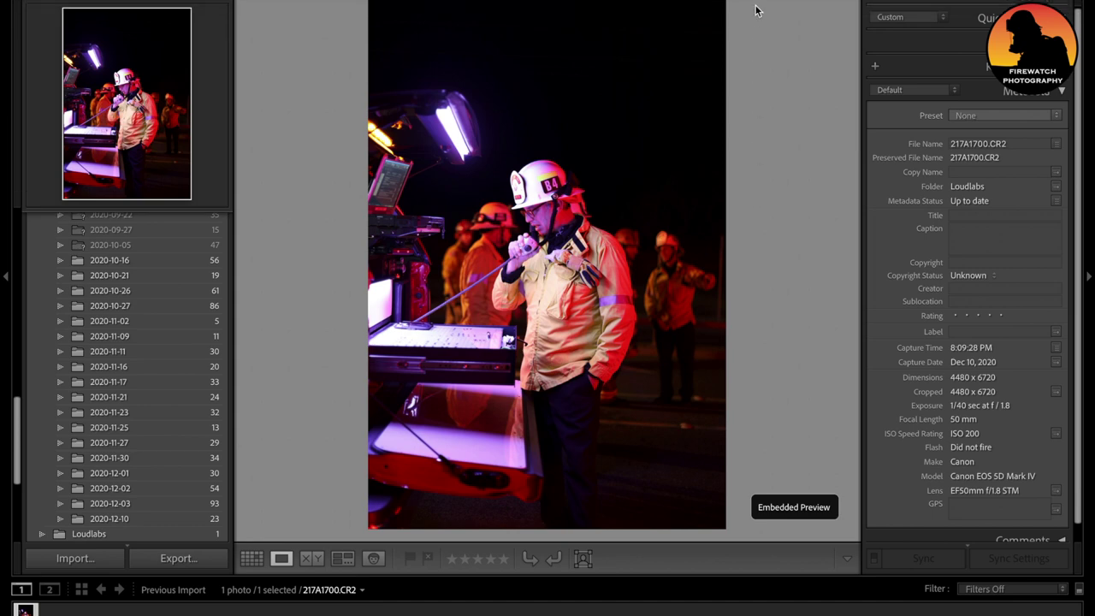
# Switch photo 217A1700.CR2 from Library to the Develop module.
pyautogui.click(715, 2)
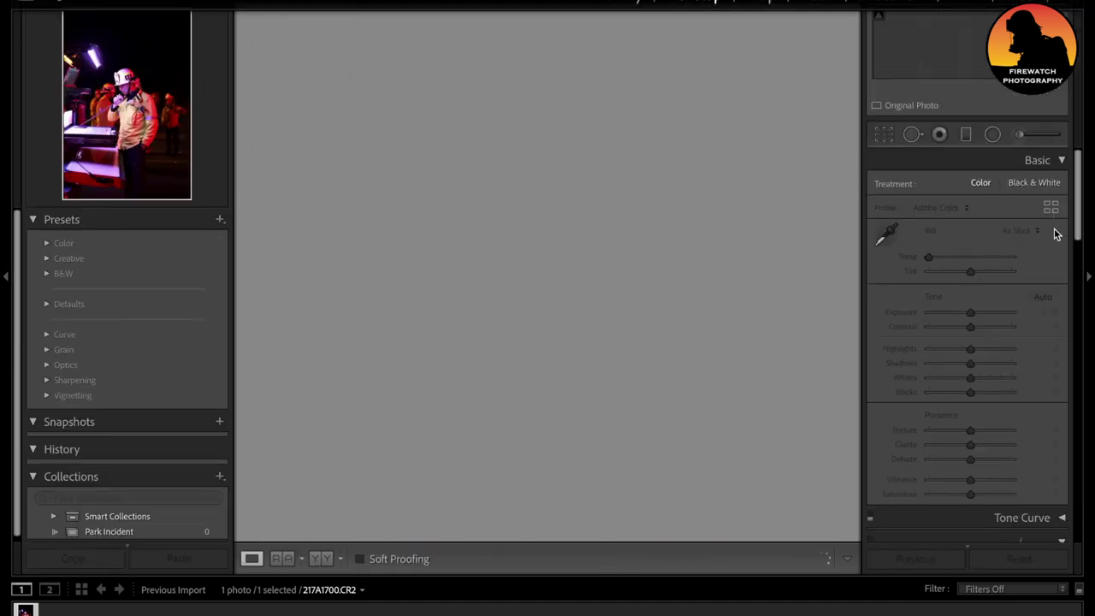
# Enable Remove Chromatic Aberration and profile corrections for the Canon EF 50mm f/1.8 STM lens.
pyautogui.scroll(-2, 1006, 438)
pyautogui.scroll(-5, 1007, 441)
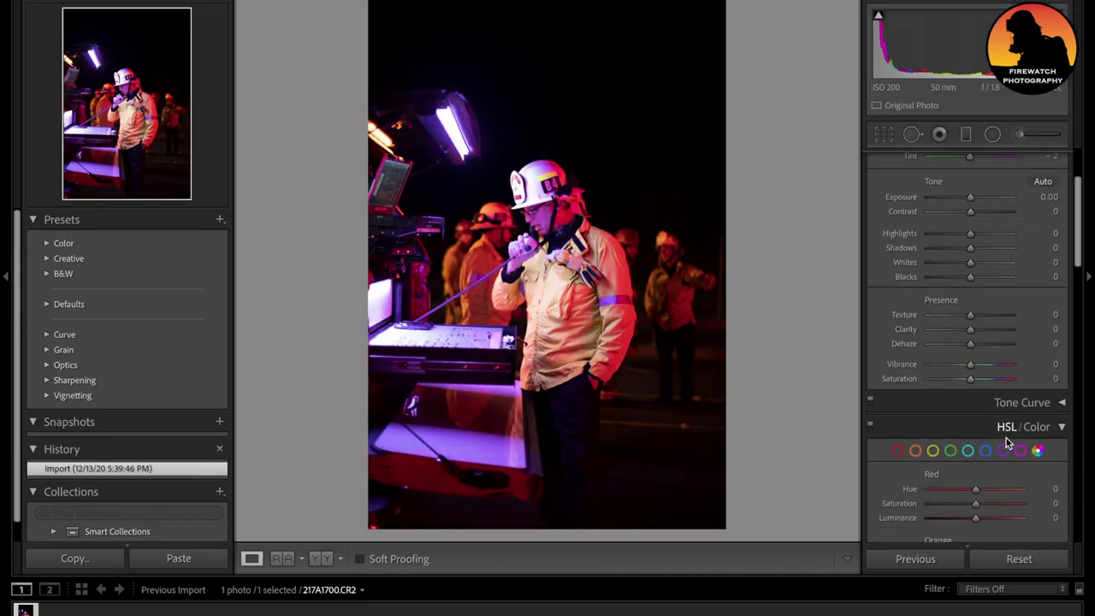
pyautogui.scroll(-5, 1006, 438)
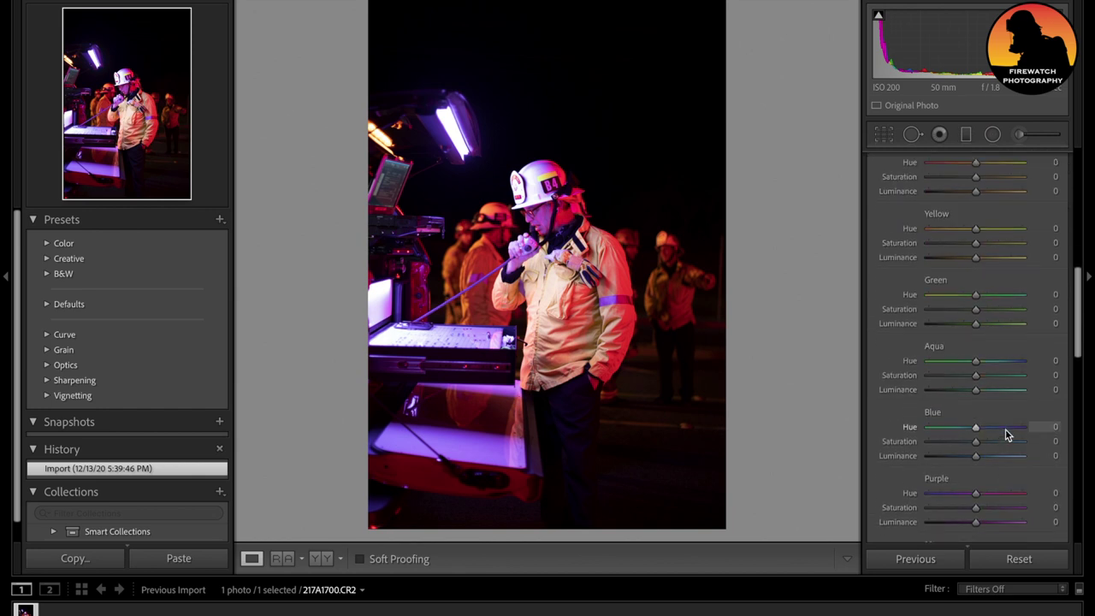
pyautogui.scroll(-4, 1006, 435)
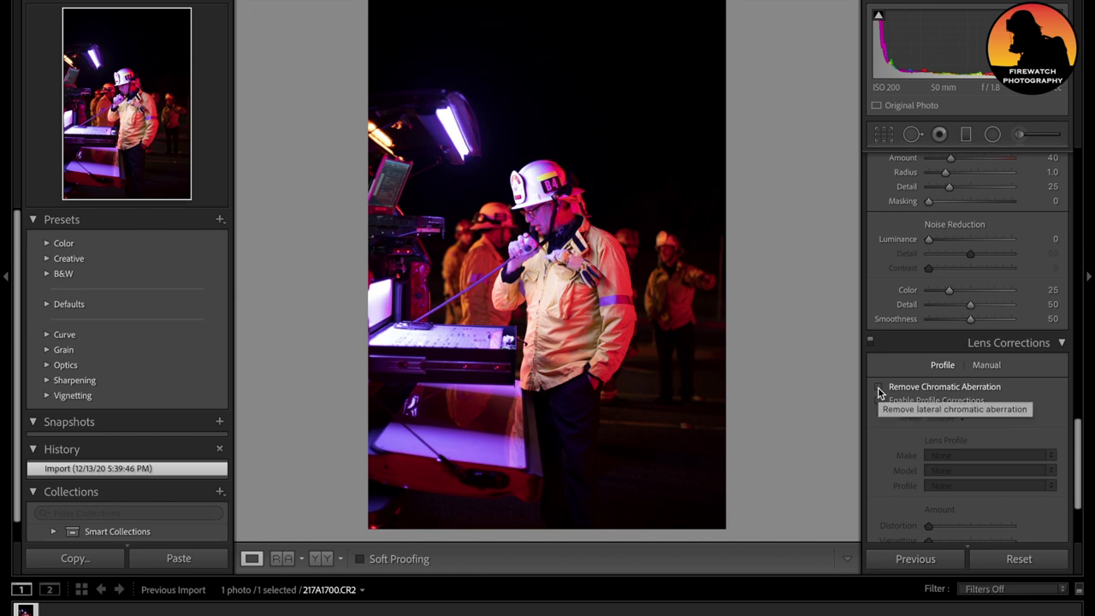
pyautogui.click(881, 391)
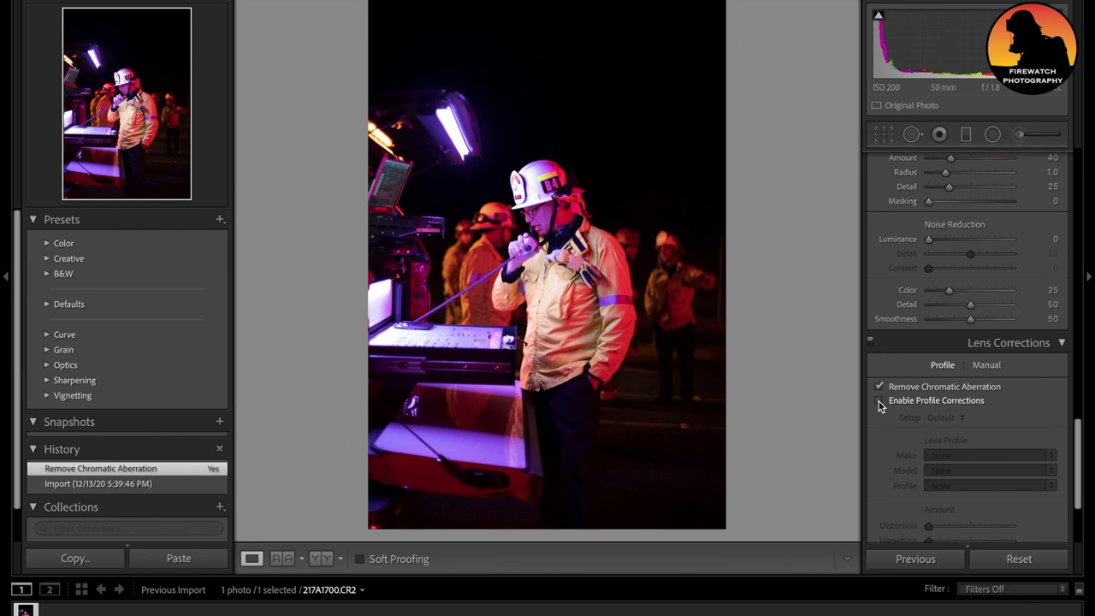
pyautogui.click(880, 403)
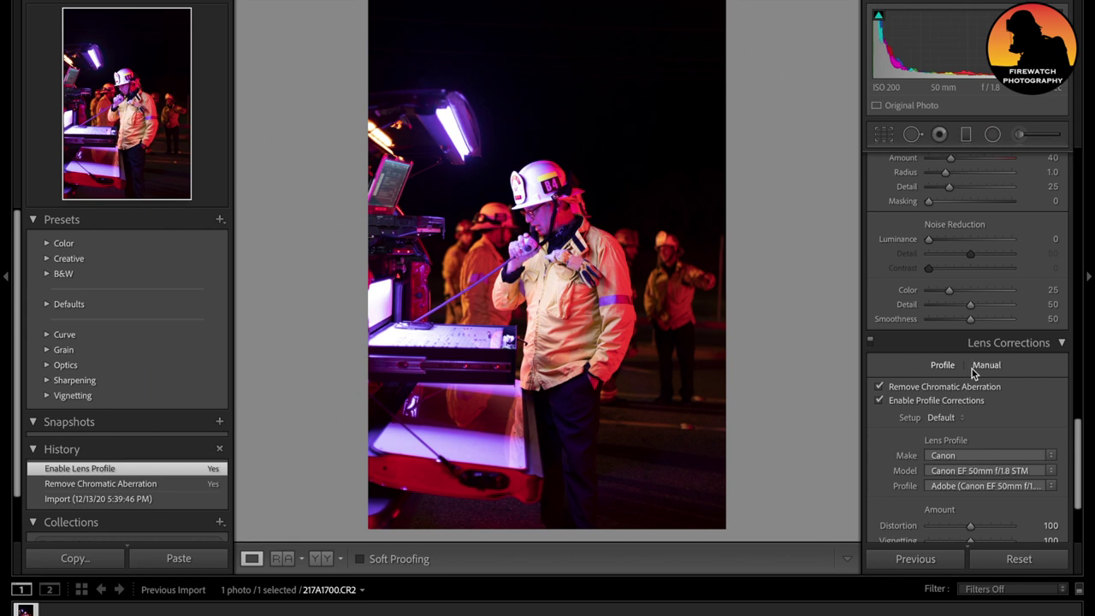
# Open the Basic panel's Profile dropdown, currently set to Adobe Color.
pyautogui.scroll(10, 972, 369)
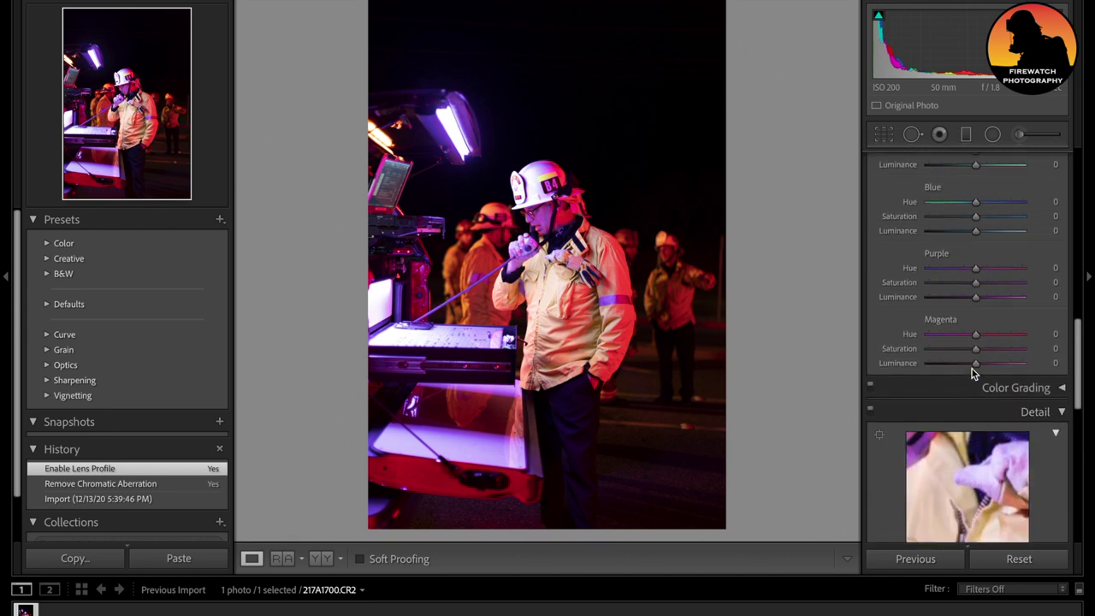
pyautogui.scroll(8, 972, 368)
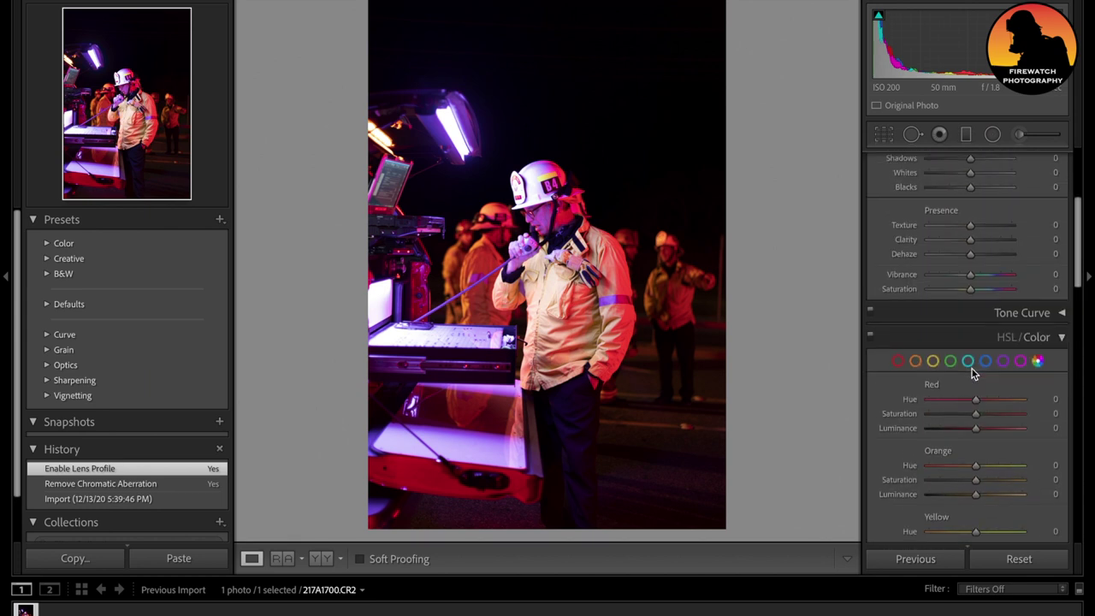
pyautogui.scroll(8, 972, 369)
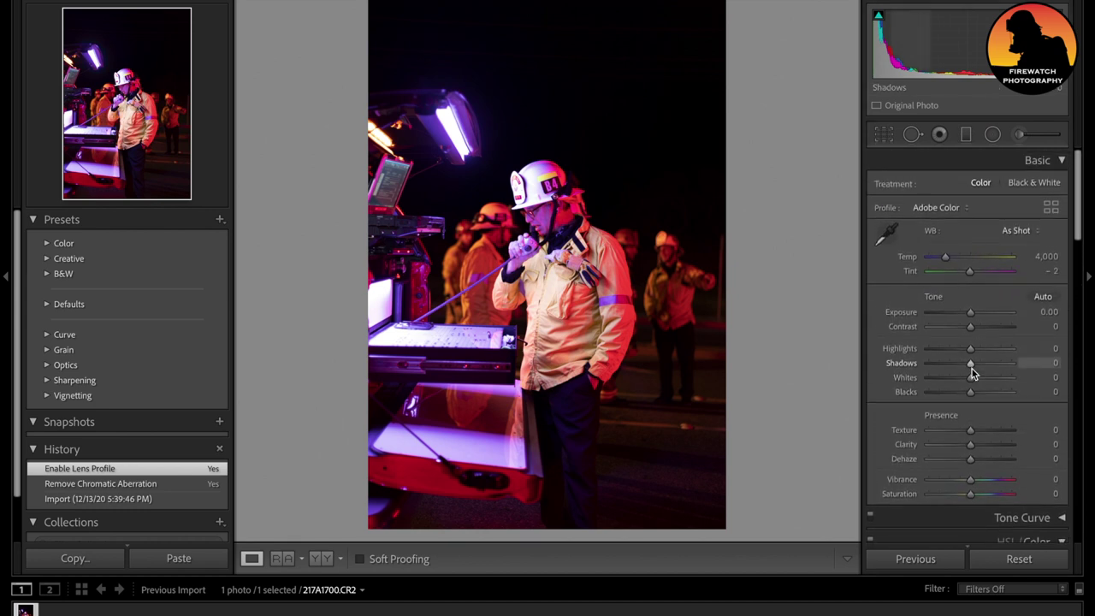
pyautogui.scroll(-1, 972, 369)
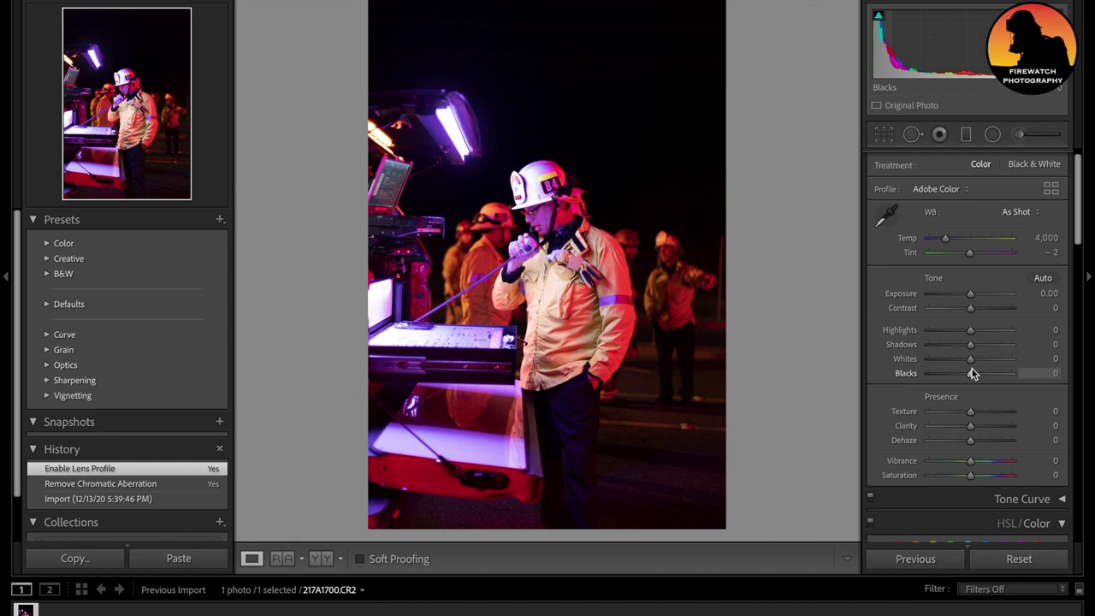
pyautogui.click(967, 189)
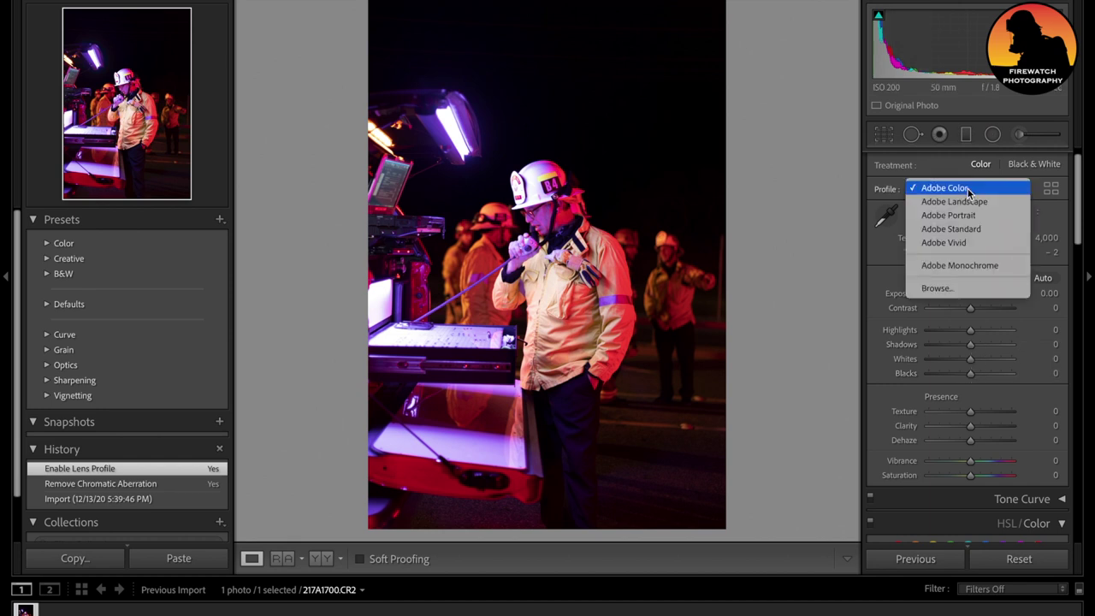
# Apply the Adobe Vivid profile and nudge Exposure up to +0.15.
pyautogui.click(963, 242)
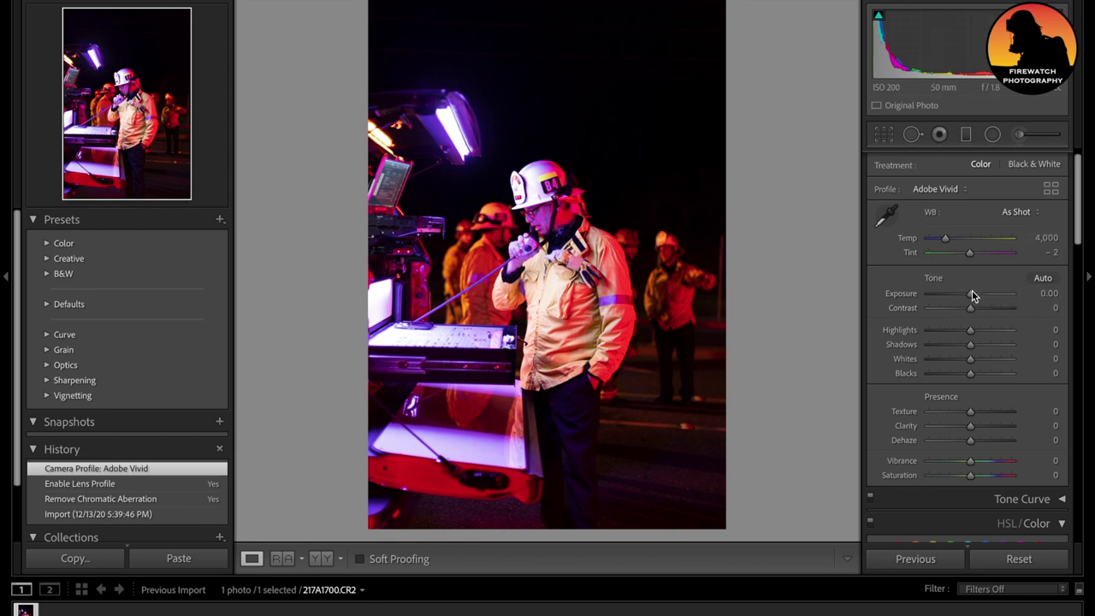
pyautogui.moveTo(970, 294); pyautogui.dragTo(972, 298)
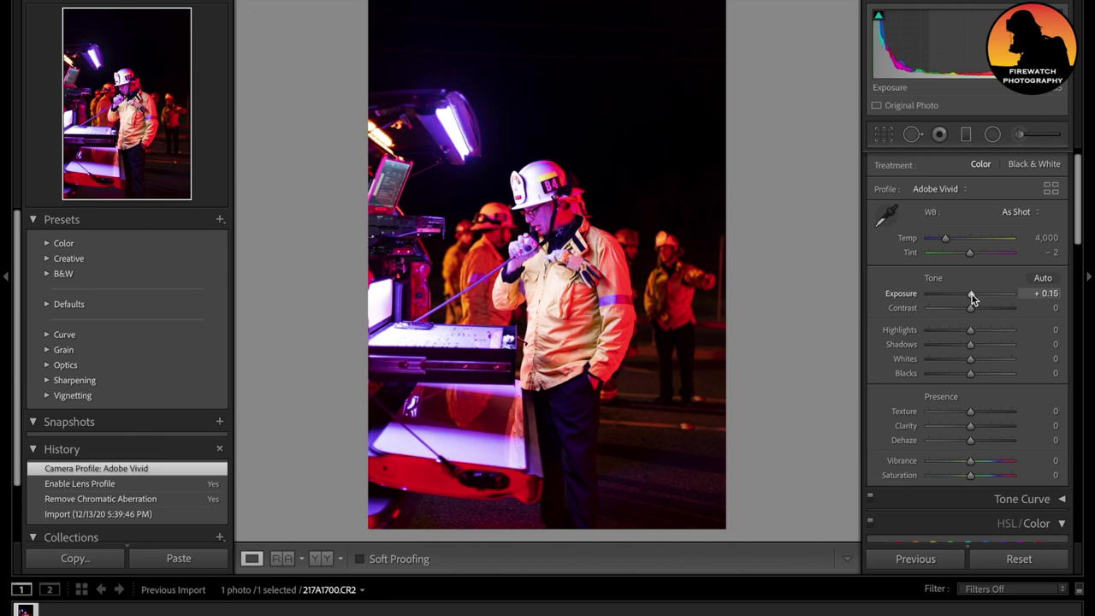
# Set Exposure to +0.25 and Contrast to −42.
pyautogui.moveTo(973, 298); pyautogui.dragTo(973, 295)
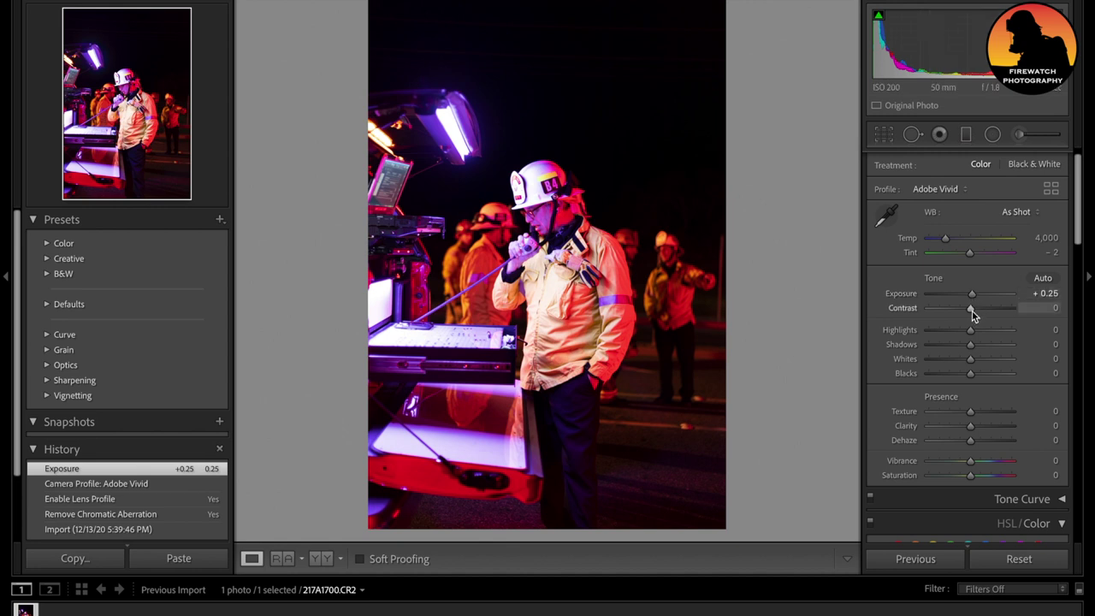
pyautogui.moveTo(969, 308); pyautogui.dragTo(953, 306)
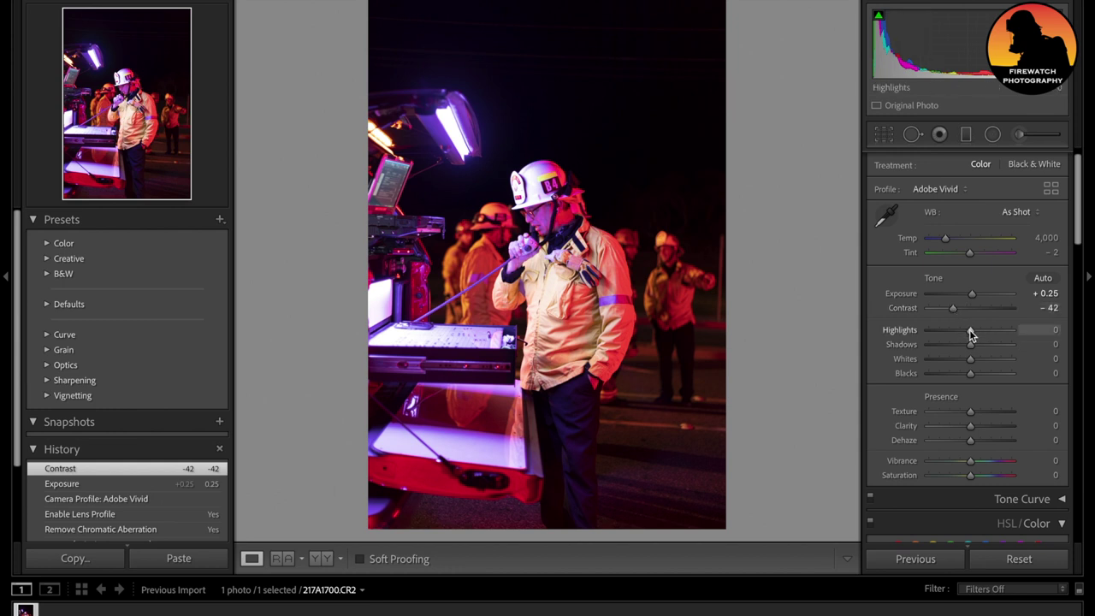
# Set Highlights to −37 and Shadows to +20.
pyautogui.moveTo(971, 333); pyautogui.dragTo(960, 333)
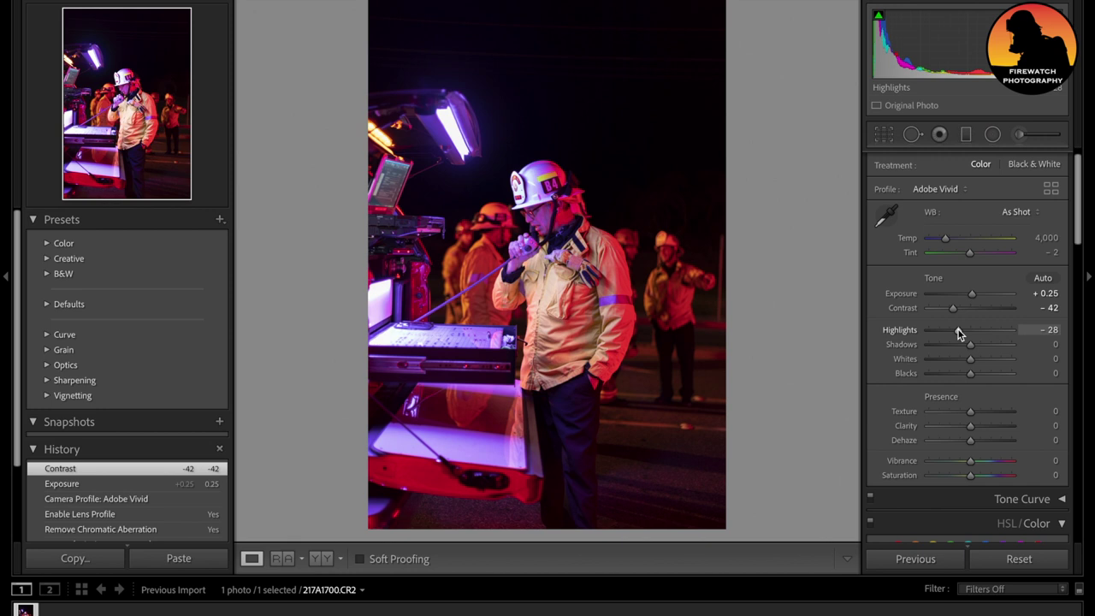
pyautogui.moveTo(957, 328); pyautogui.dragTo(955, 333)
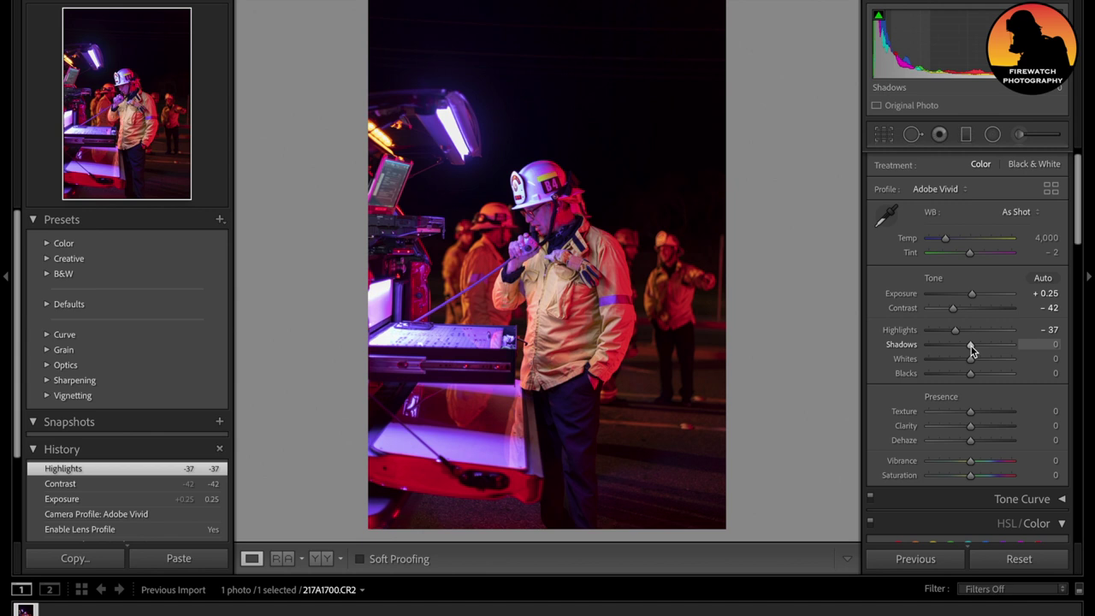
pyautogui.moveTo(971, 349); pyautogui.dragTo(981, 351)
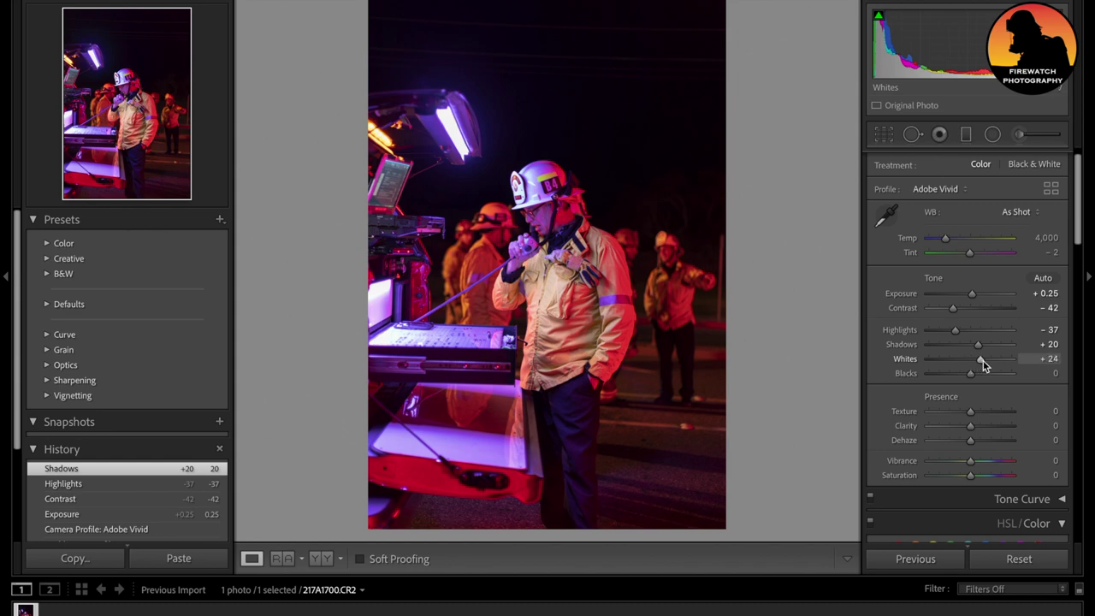
# Set Whites to −69 and Blacks to −9.
pyautogui.moveTo(983, 360); pyautogui.dragTo(1028, 373)
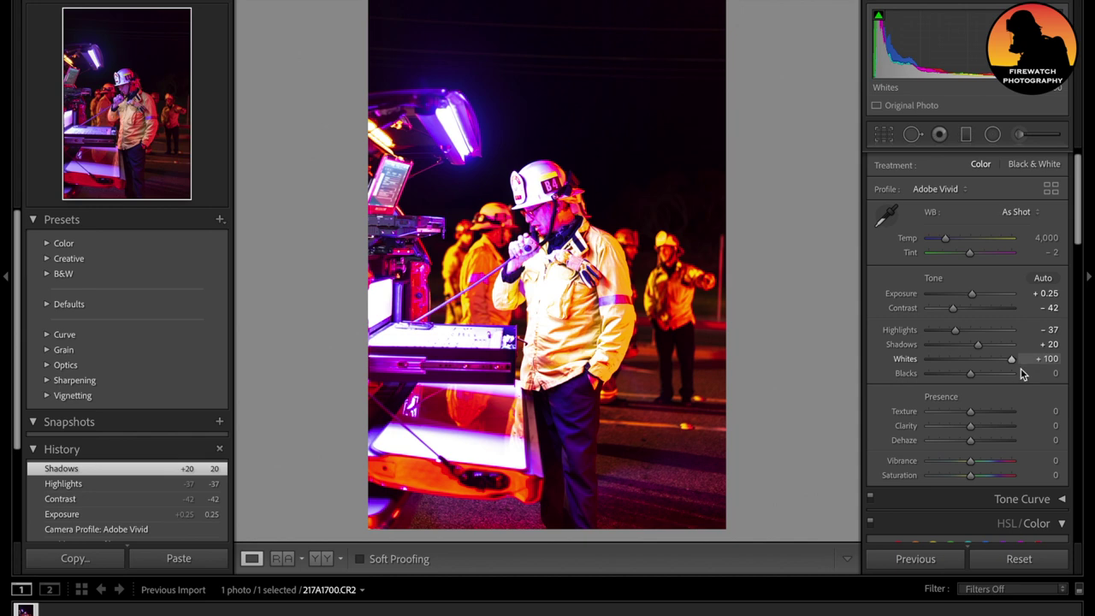
pyautogui.moveTo(1013, 361); pyautogui.dragTo(971, 363)
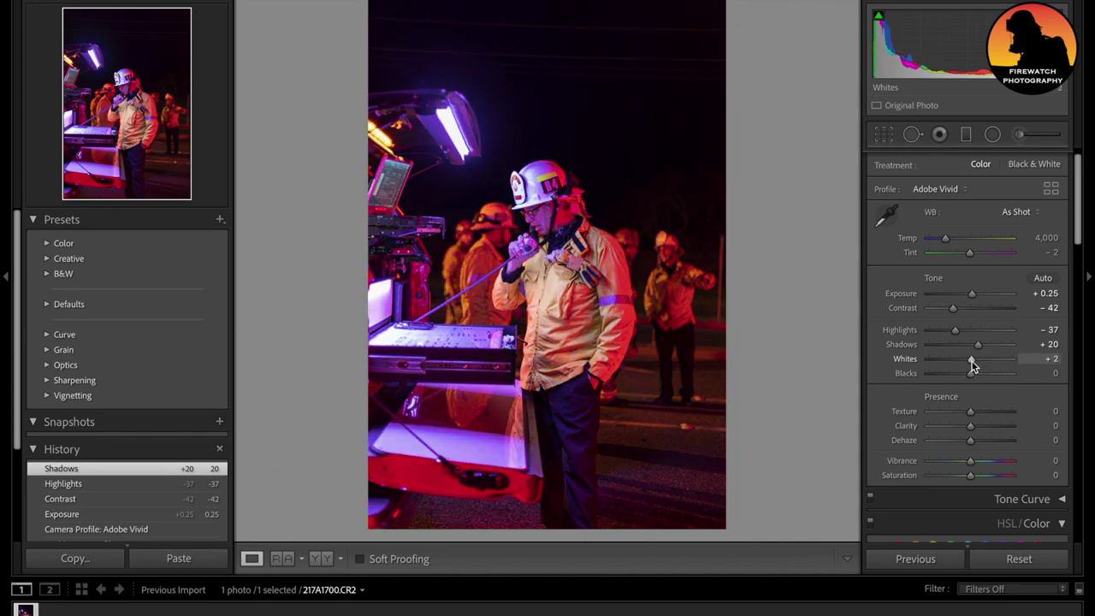
pyautogui.moveTo(970, 360); pyautogui.dragTo(942, 363)
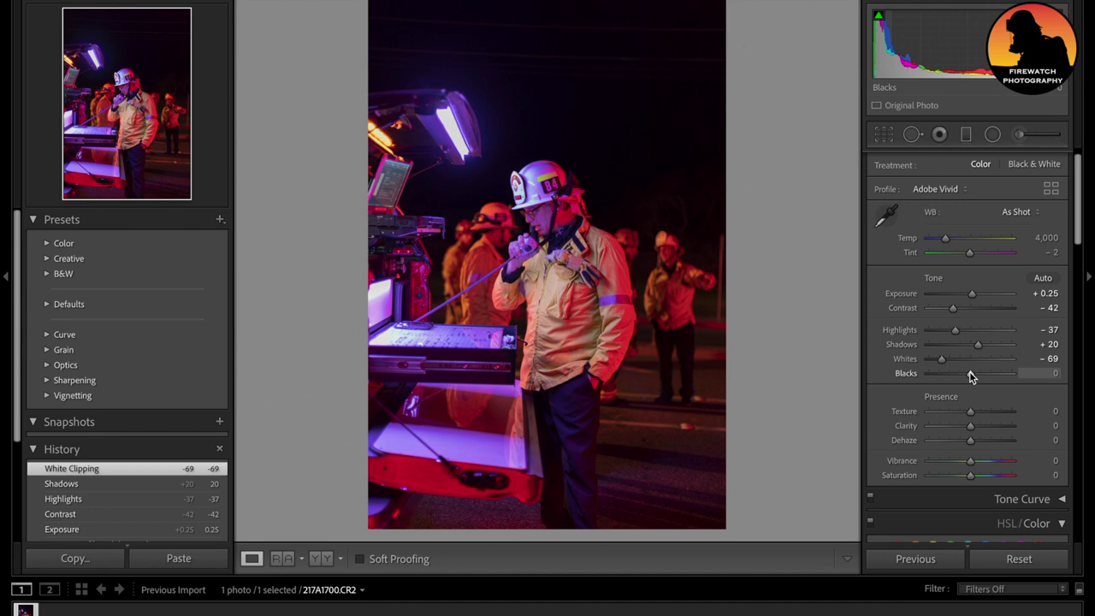
pyautogui.moveTo(970, 374); pyautogui.dragTo(966, 374)
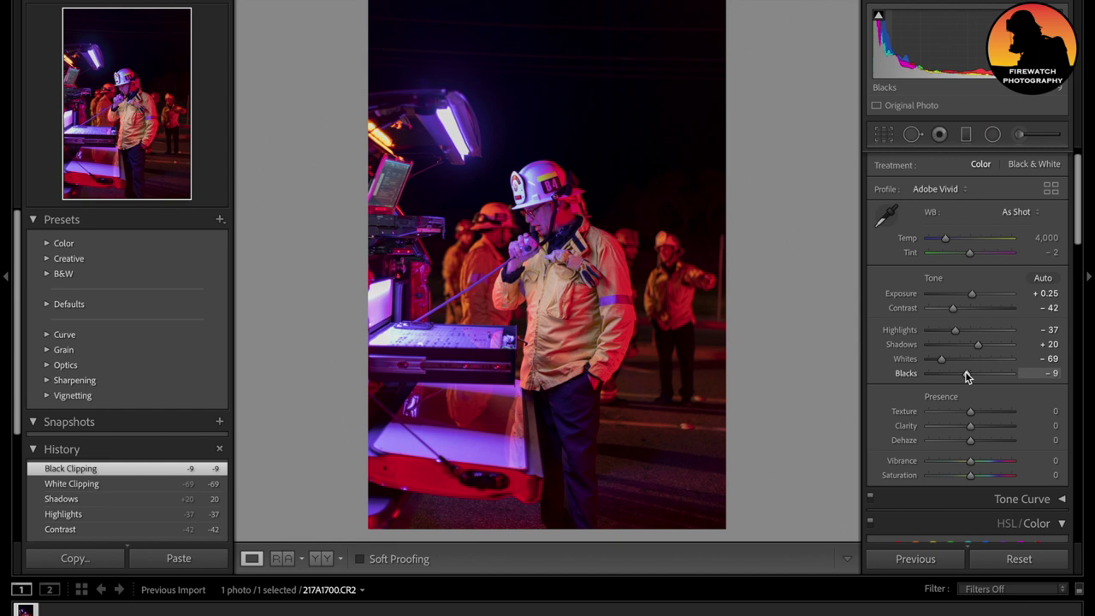
pyautogui.scroll(-3, 1008, 387)
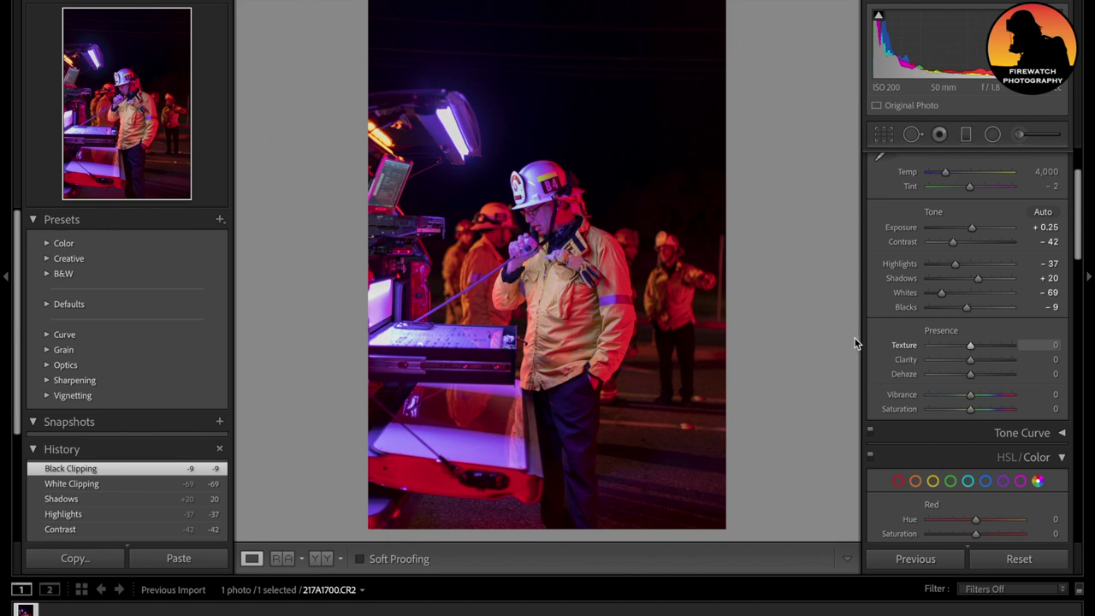
# Zoom in on the firefighter's helmet and raise Texture from −100 to +29, then return to Fit view.
pyautogui.click(545, 225)
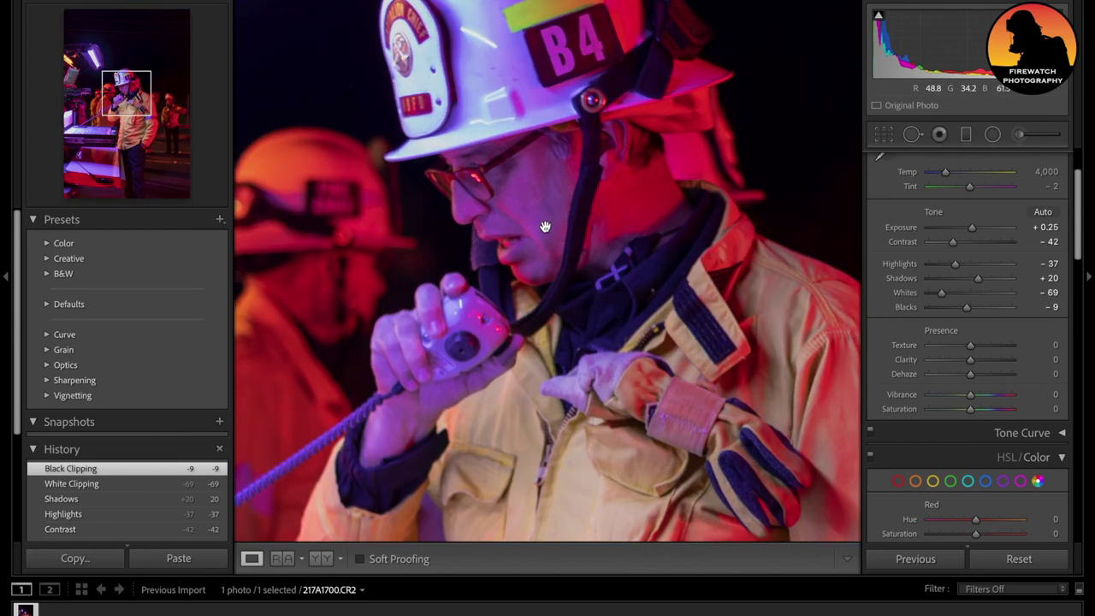
pyautogui.moveTo(557, 234); pyautogui.dragTo(553, 289)
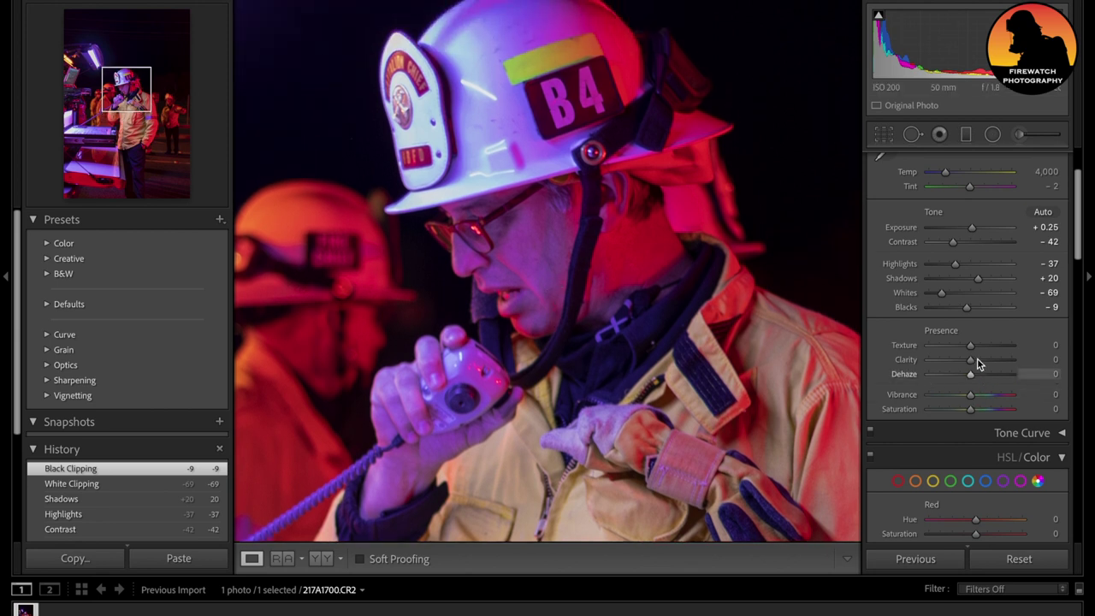
pyautogui.moveTo(972, 347); pyautogui.dragTo(931, 347)
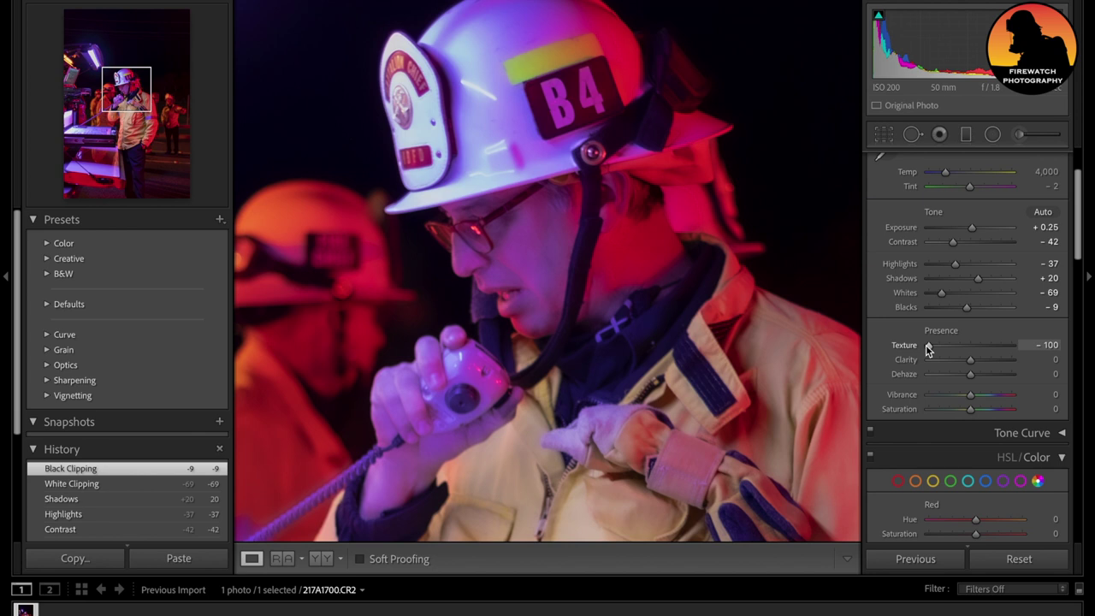
pyautogui.moveTo(929, 347); pyautogui.dragTo(984, 349)
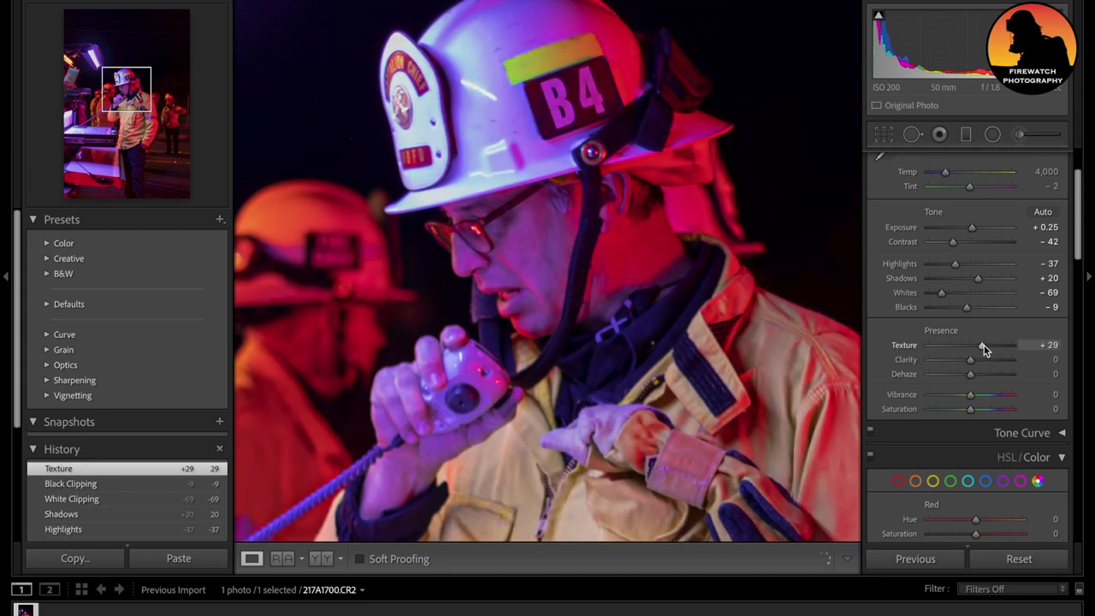
pyautogui.click(630, 258)
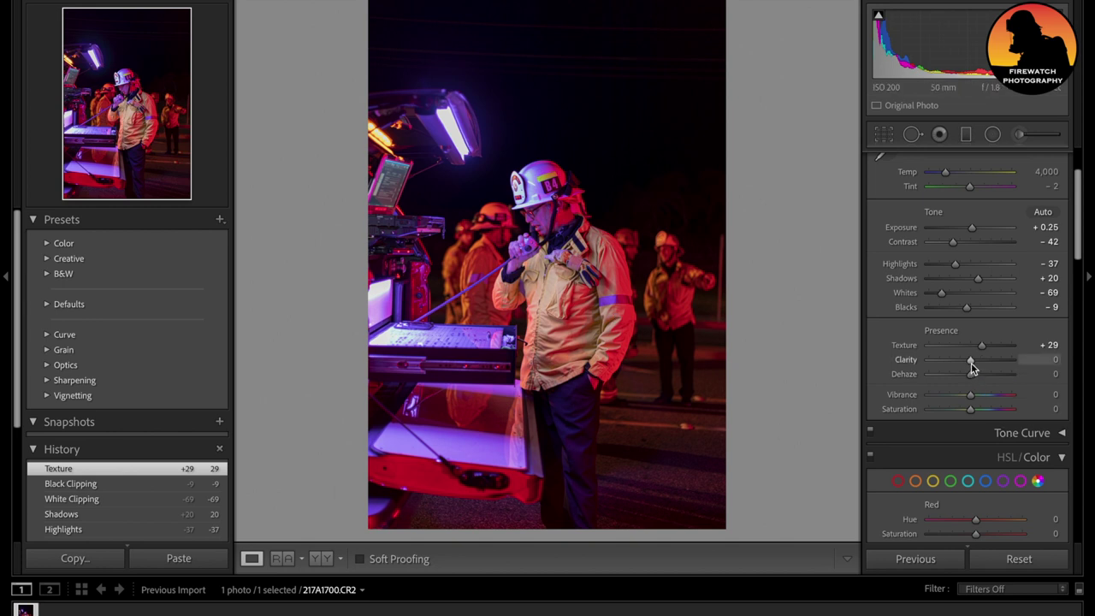
# Zoom in on the helmet and face and drag Clarity upward for midtone punch.
pyautogui.click(560, 264)
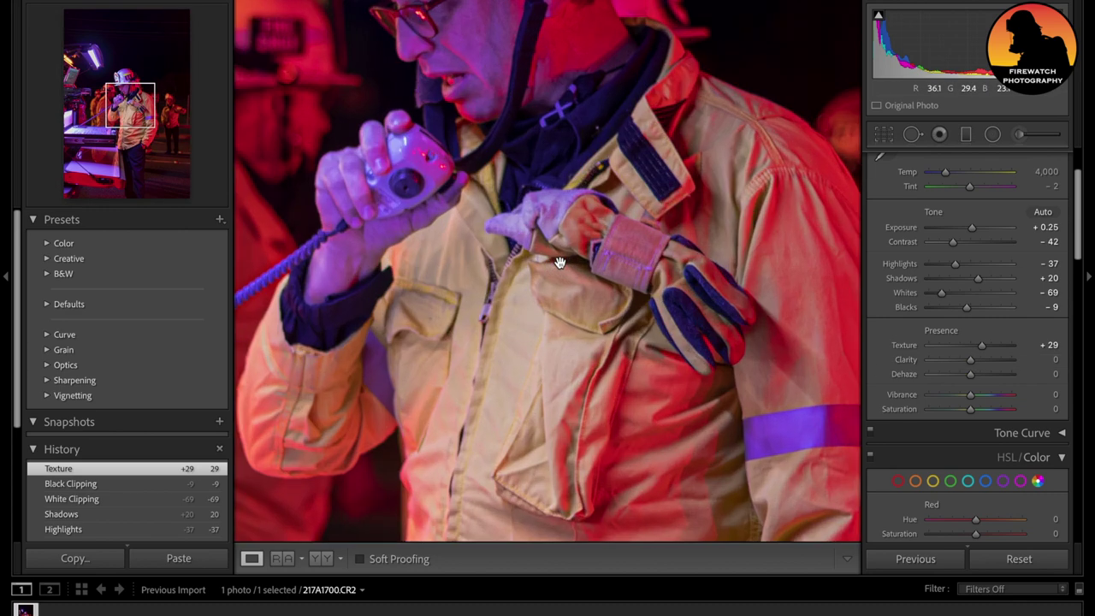
pyautogui.moveTo(560, 263); pyautogui.dragTo(600, 448)
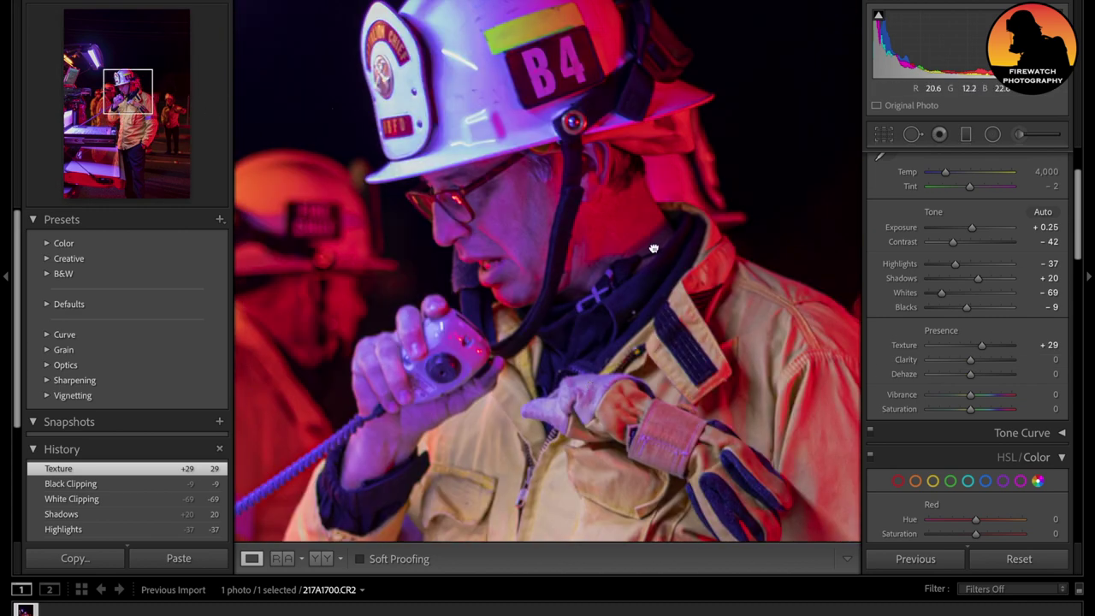
pyautogui.moveTo(653, 249); pyautogui.dragTo(653, 276)
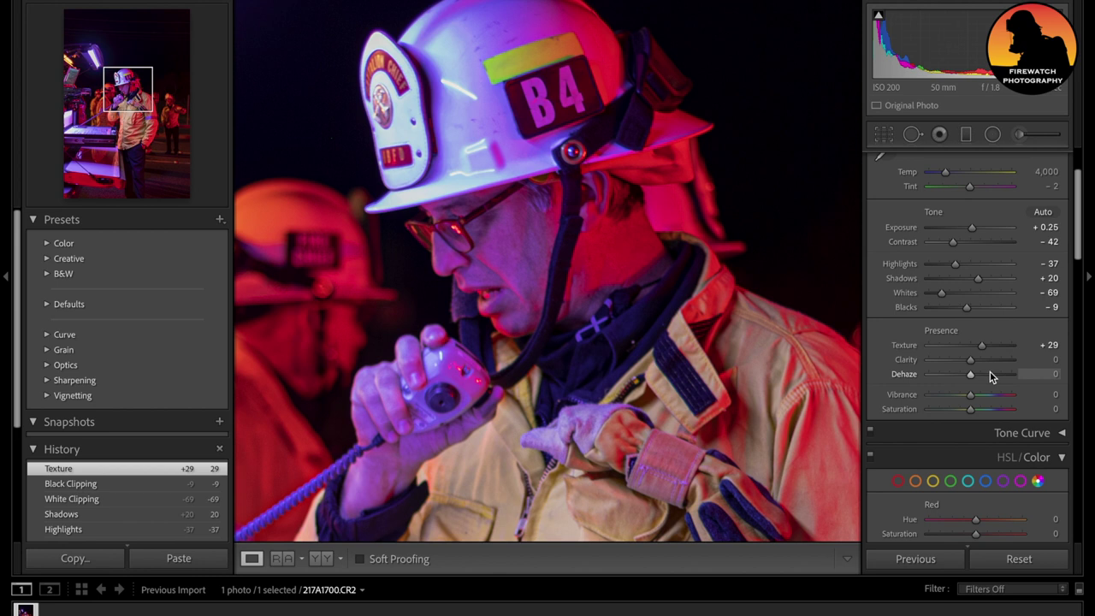
pyautogui.moveTo(968, 362); pyautogui.dragTo(999, 363)
# Back in full view, type Clarity 0 to compare, then commit it at +64.
pyautogui.press('z')
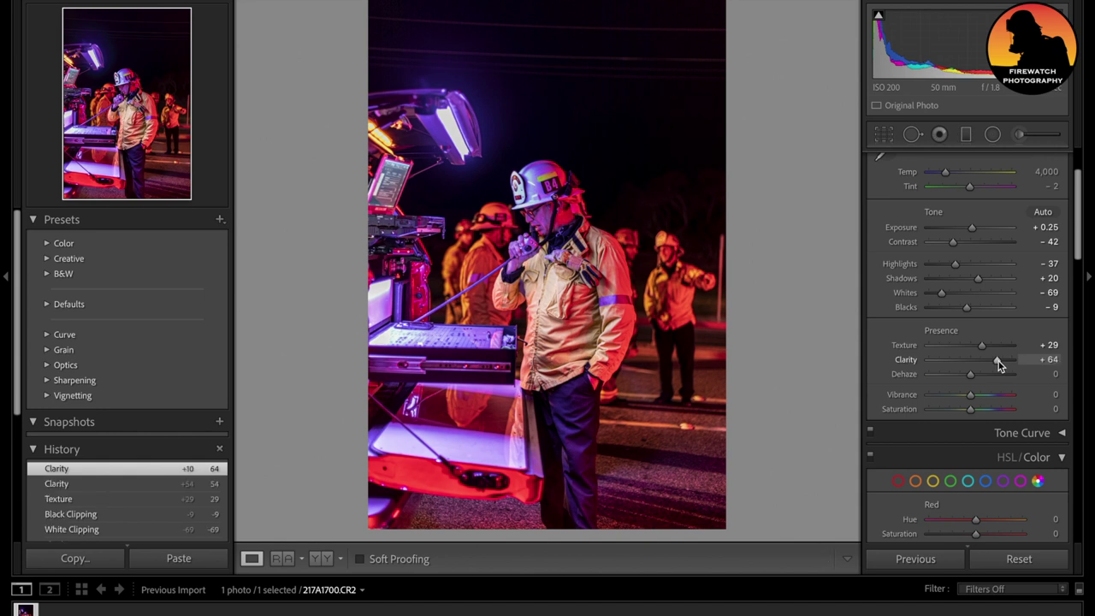
pyautogui.click(1059, 360)
pyautogui.write('0')
pyautogui.press('Return')
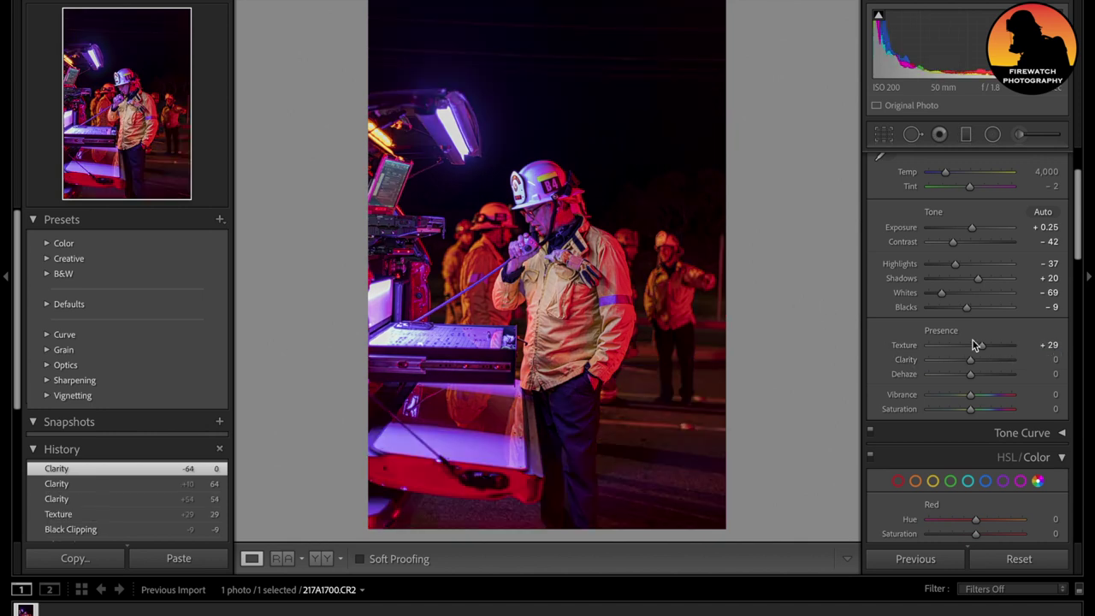
pyautogui.click(1056, 361)
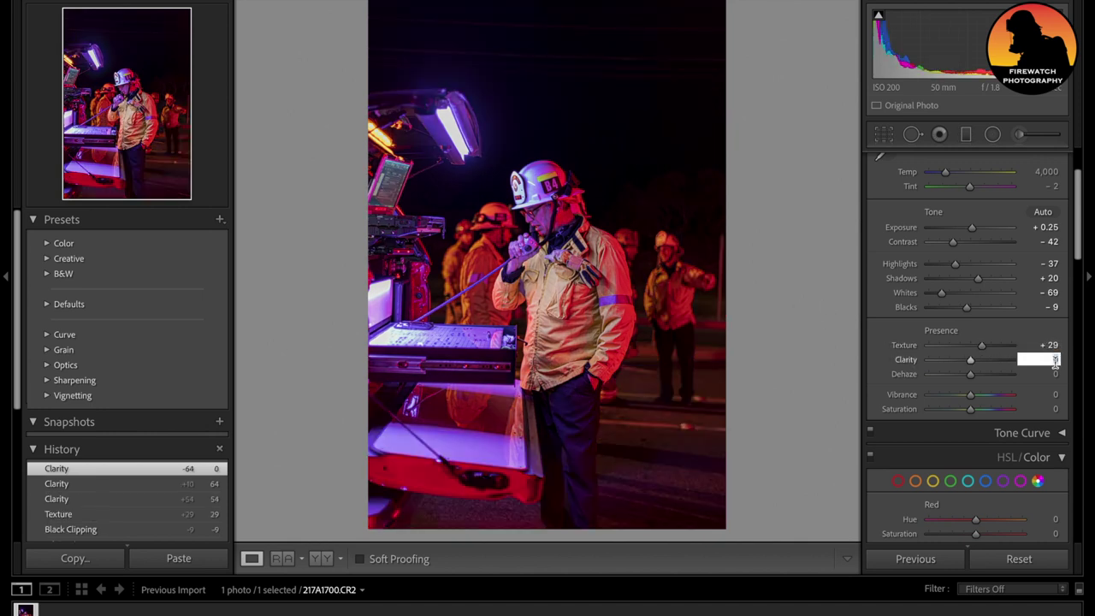
pyautogui.write('64')
pyautogui.press('Return')
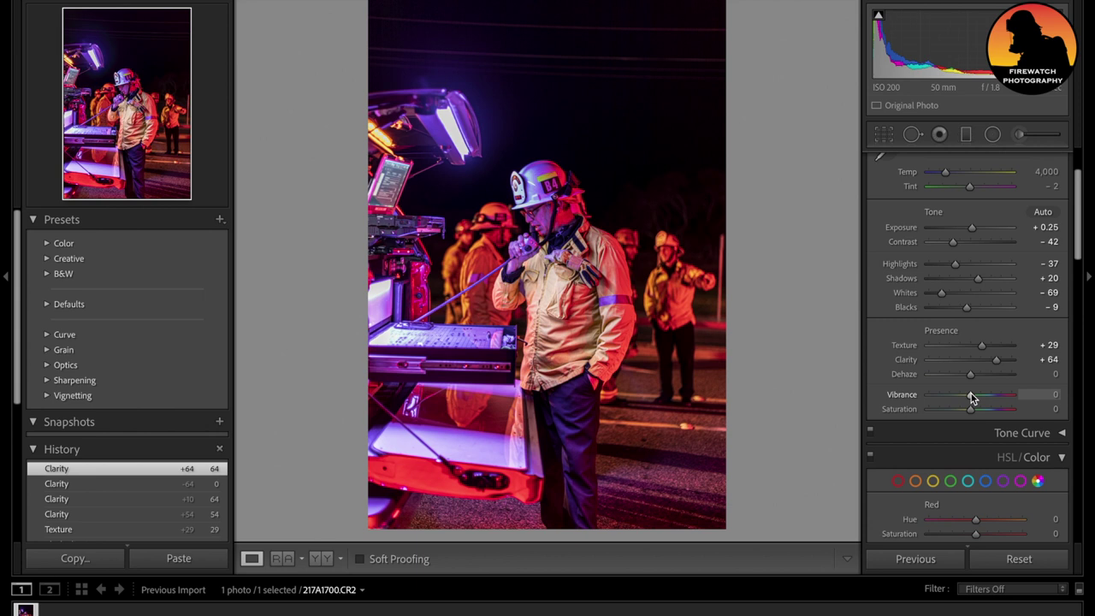
# Raise Vibrance to +61 and lower Saturation to −8.
pyautogui.moveTo(971, 394); pyautogui.dragTo(986, 399)
pyautogui.moveTo(986, 399); pyautogui.dragTo(997, 398)
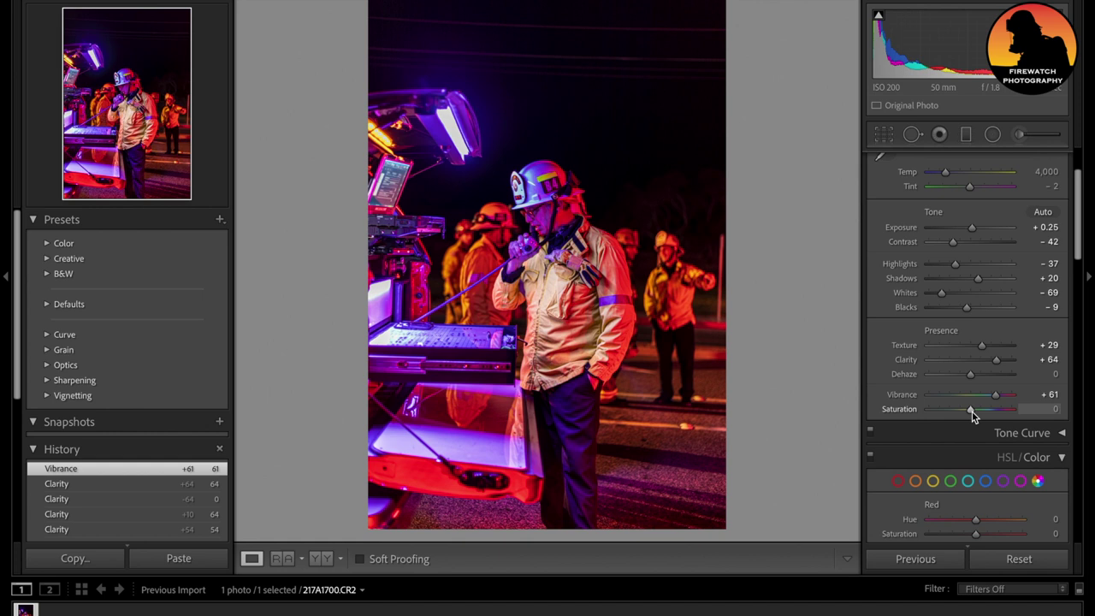
pyautogui.moveTo(972, 413); pyautogui.dragTo(969, 412)
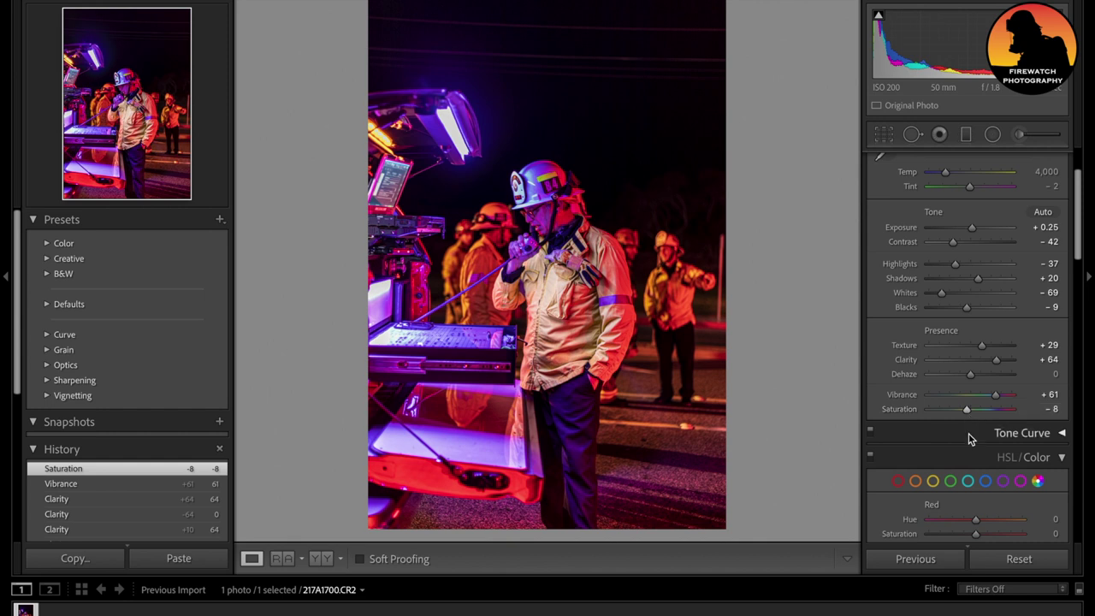
pyautogui.scroll(-4, 963, 453)
pyautogui.scroll(-3, 961, 465)
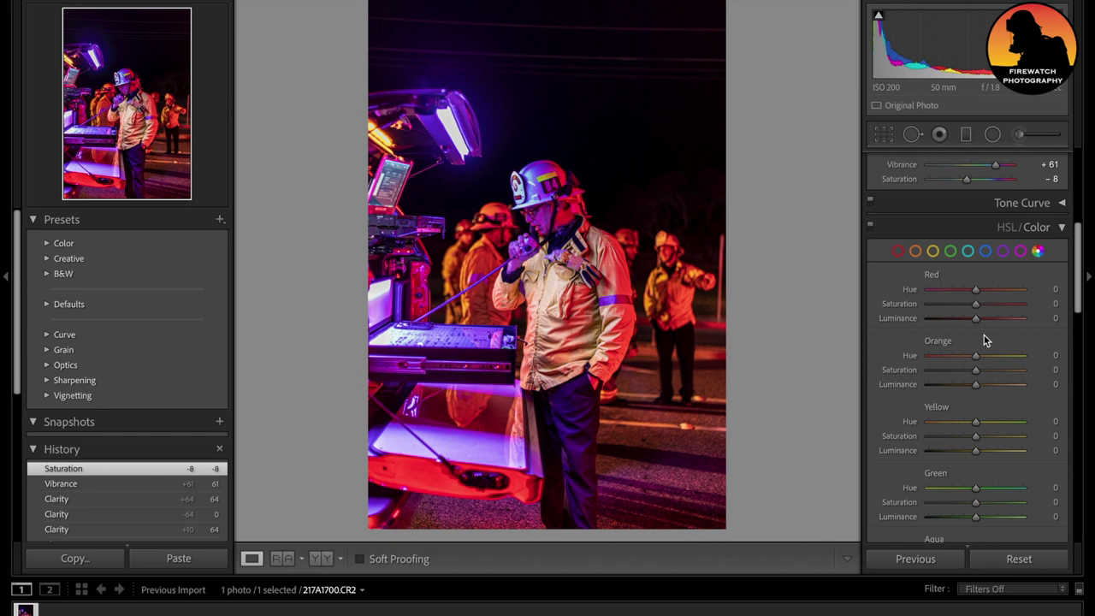
# Raise the HSL Red saturation to +26 and the Yellow saturation to +39.
pyautogui.moveTo(978, 306); pyautogui.dragTo(989, 306)
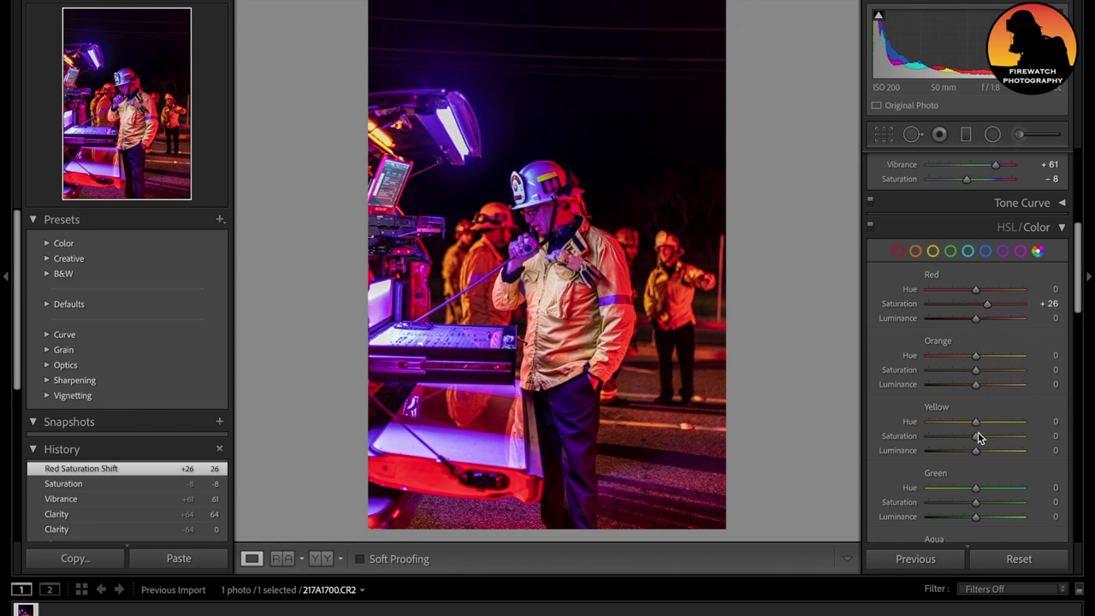
pyautogui.moveTo(979, 438); pyautogui.dragTo(997, 439)
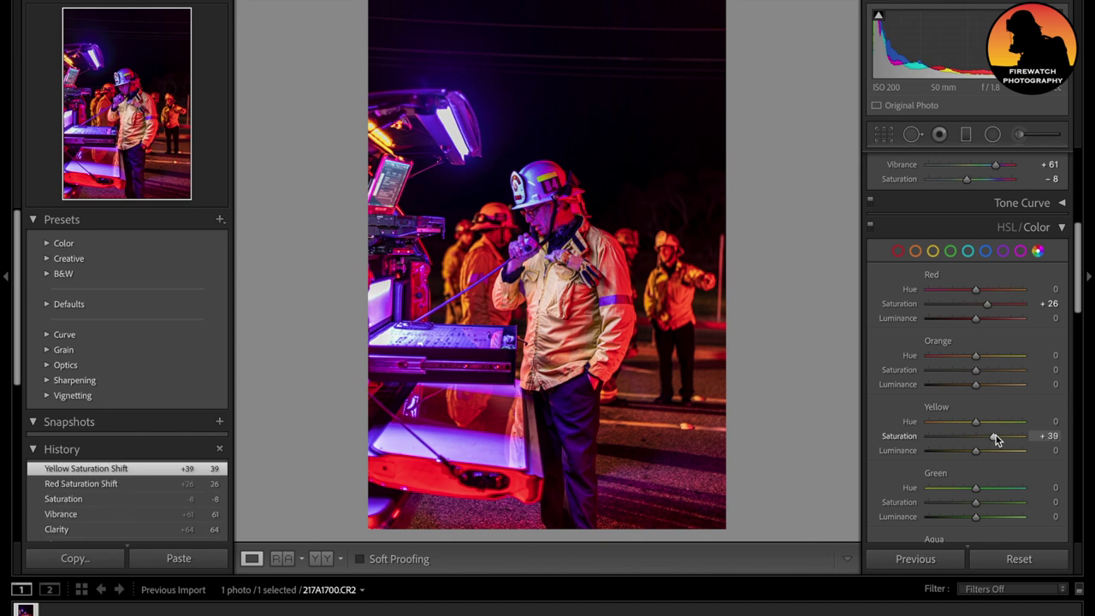
# Raise the HSL Aqua saturation to +39 and the Blue saturation to +48.
pyautogui.scroll(-3, 995, 438)
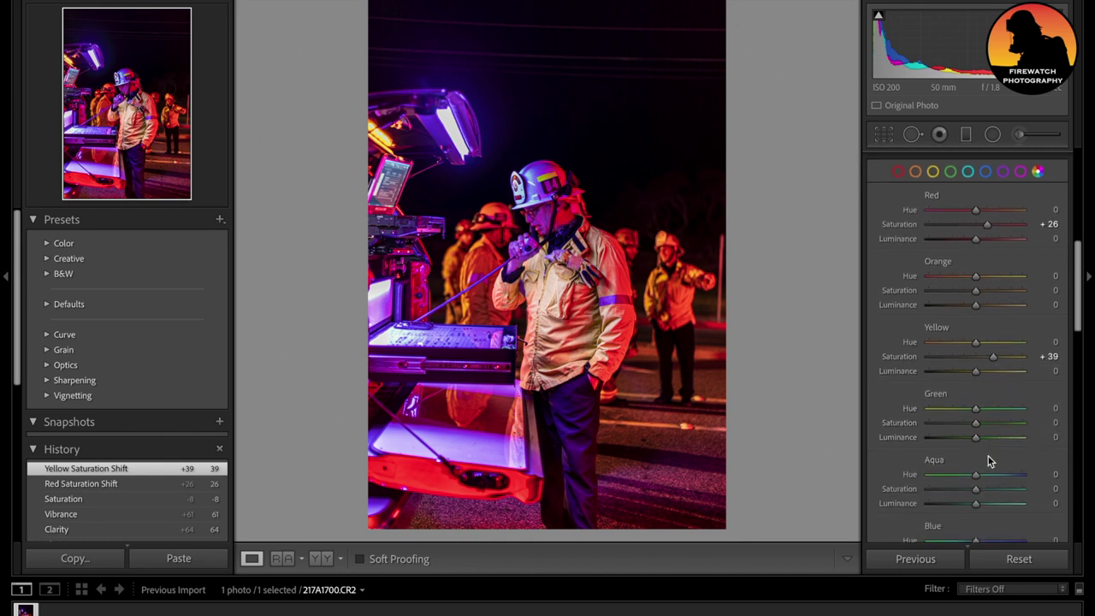
pyautogui.scroll(-1, 987, 457)
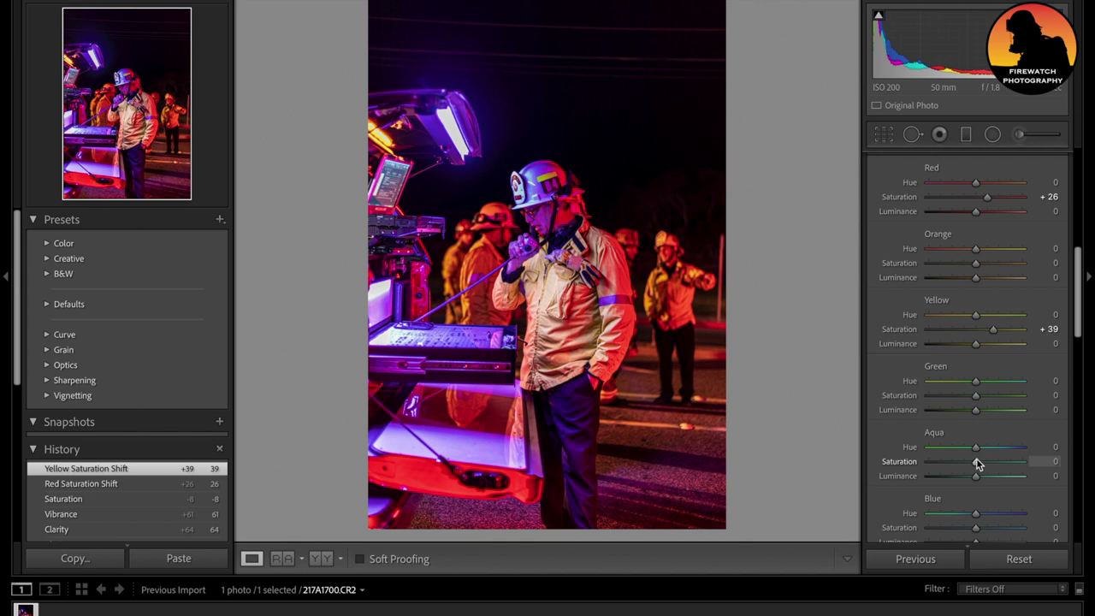
pyautogui.moveTo(978, 458); pyautogui.dragTo(994, 460)
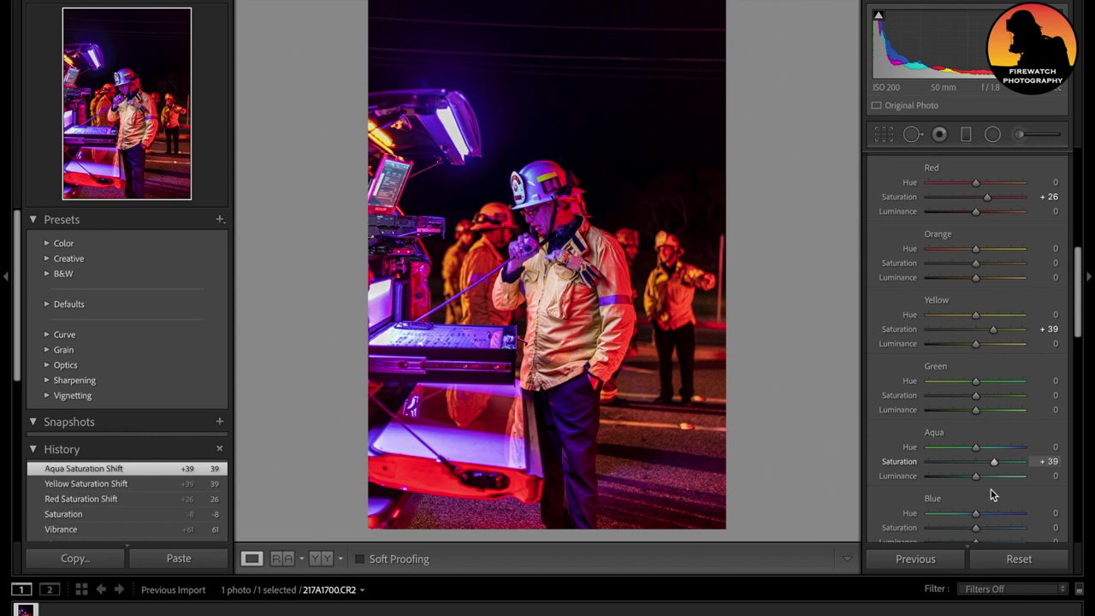
pyautogui.moveTo(976, 527); pyautogui.dragTo(1000, 530)
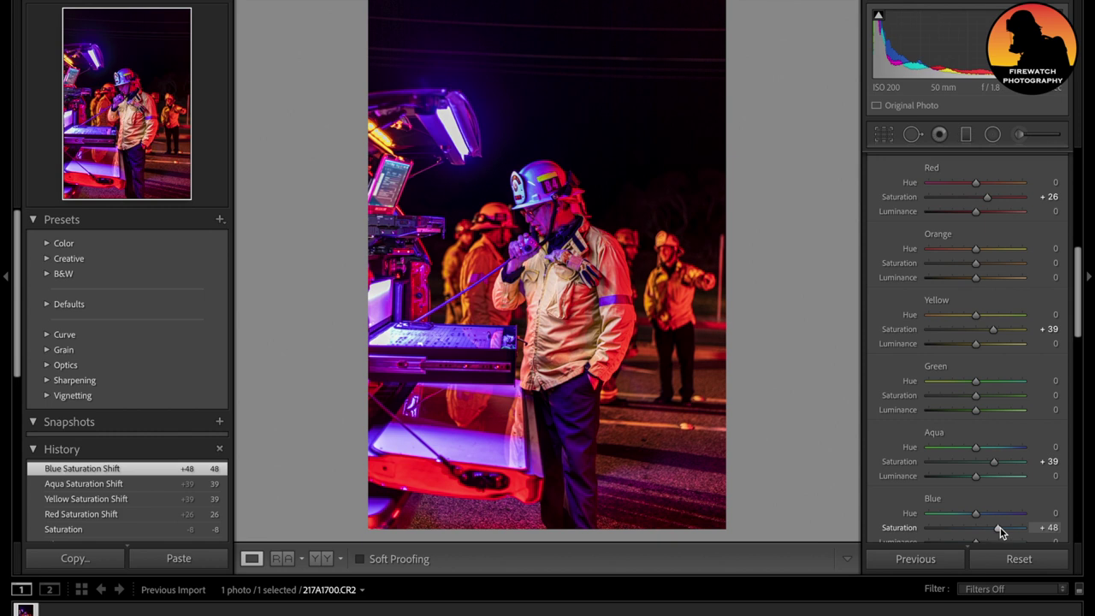
# Raise the HSL Purple saturation to +27 and the Magenta saturation to +35.
pyautogui.scroll(-5, 1000, 529)
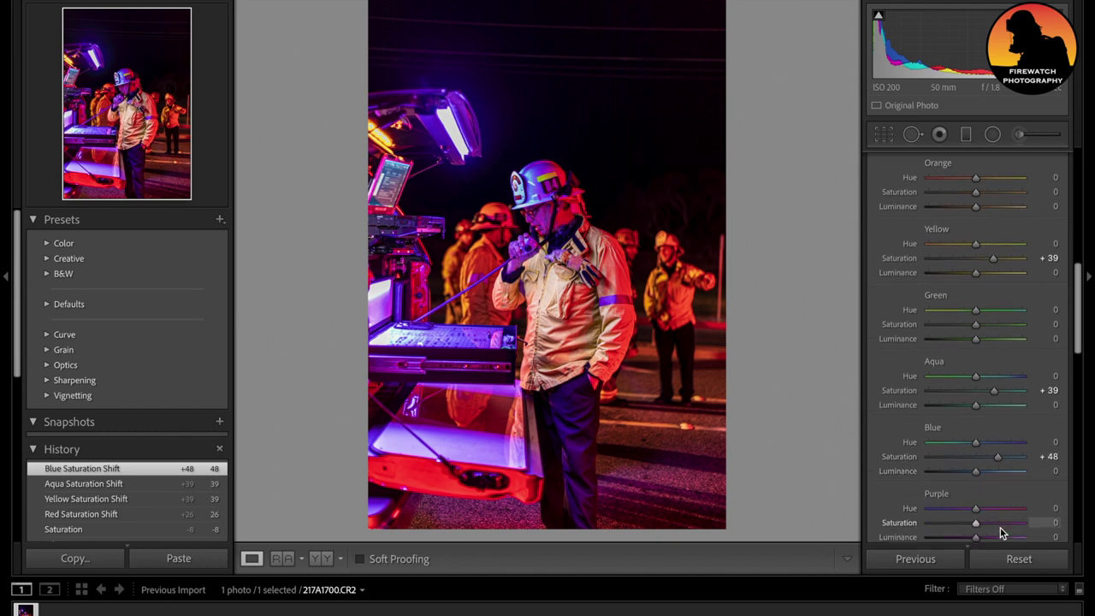
pyautogui.scroll(-2, 1000, 529)
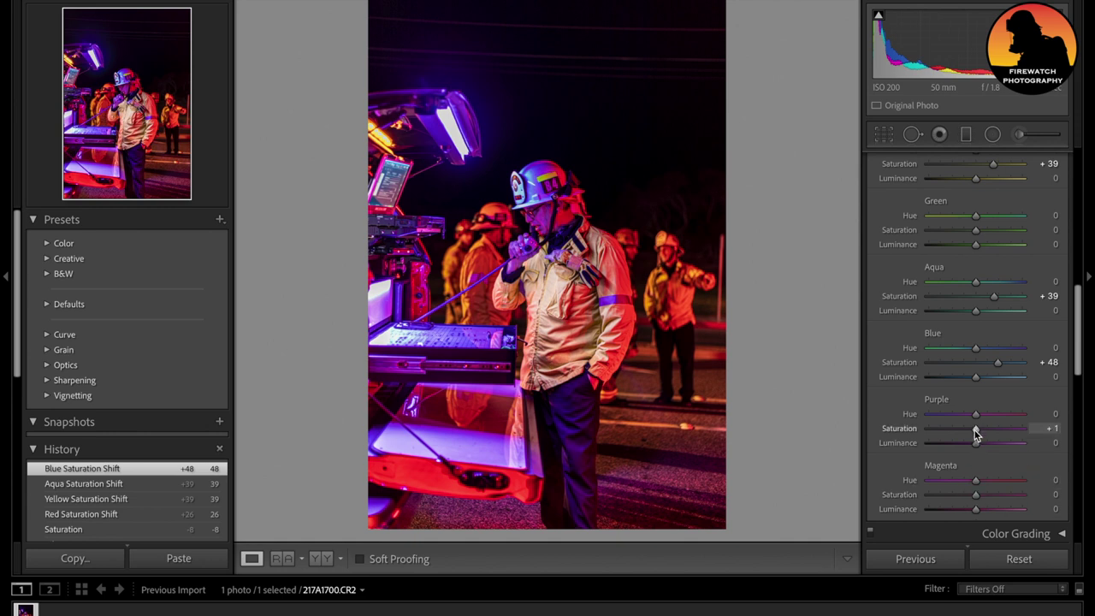
pyautogui.moveTo(975, 429); pyautogui.dragTo(986, 430)
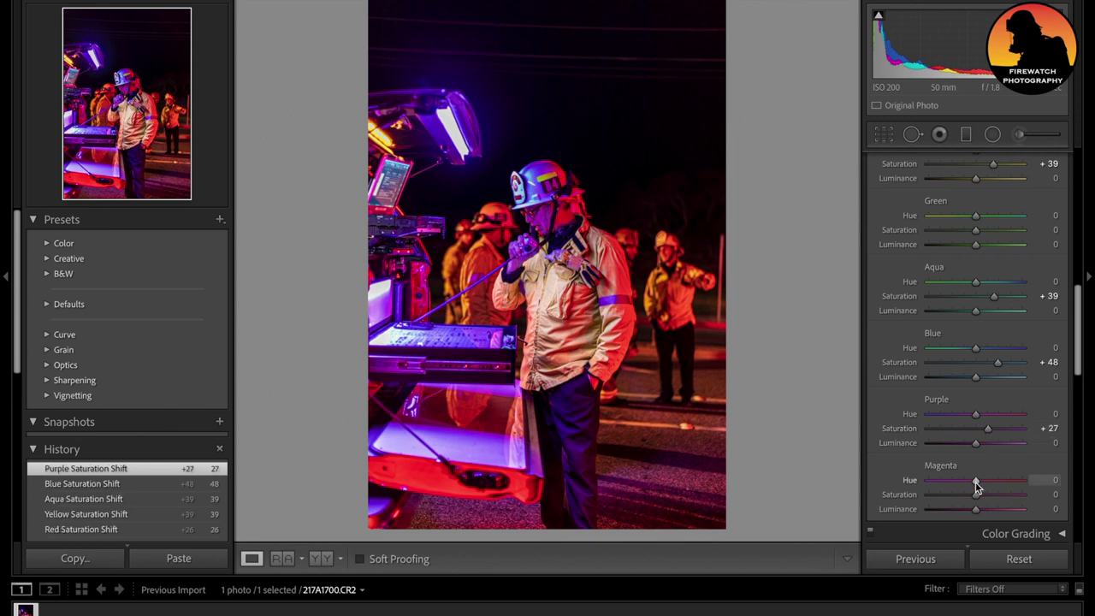
pyautogui.moveTo(977, 498); pyautogui.dragTo(992, 494)
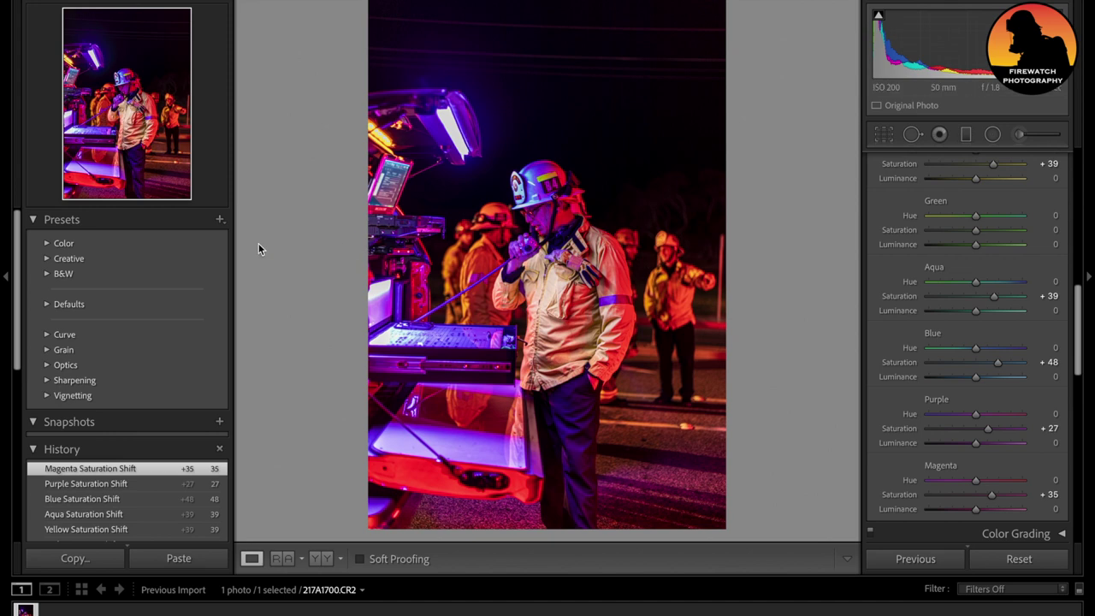
pyautogui.click(541, 201)
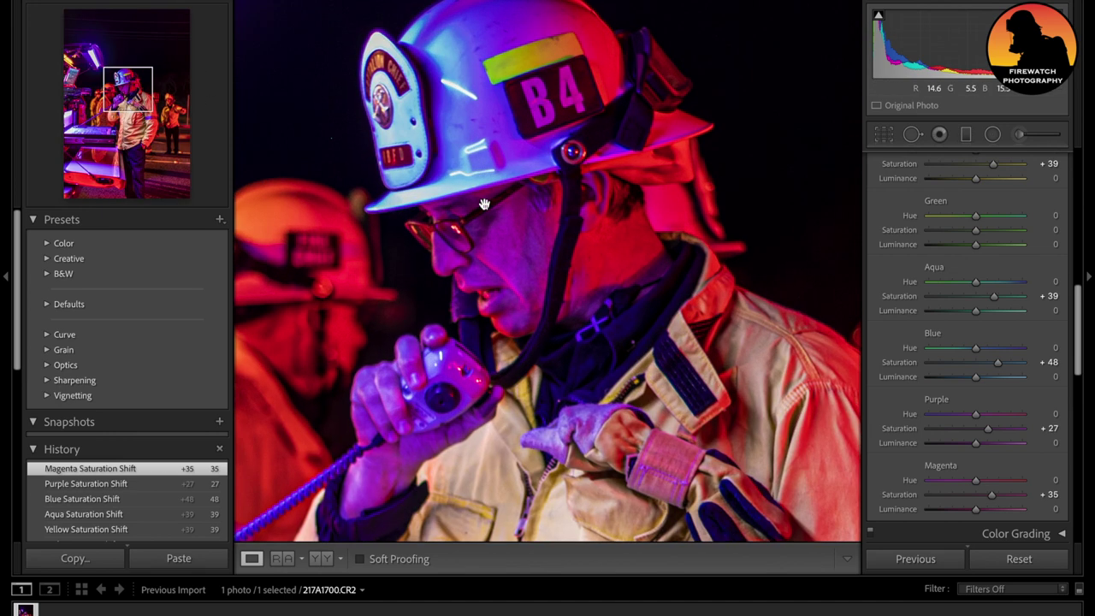
pyautogui.moveTo(487, 215); pyautogui.dragTo(694, 291)
pyautogui.moveTo(441, 115); pyautogui.dragTo(712, 91)
pyautogui.moveTo(471, 203); pyautogui.dragTo(673, 66)
pyautogui.moveTo(506, 332); pyautogui.dragTo(523, 401)
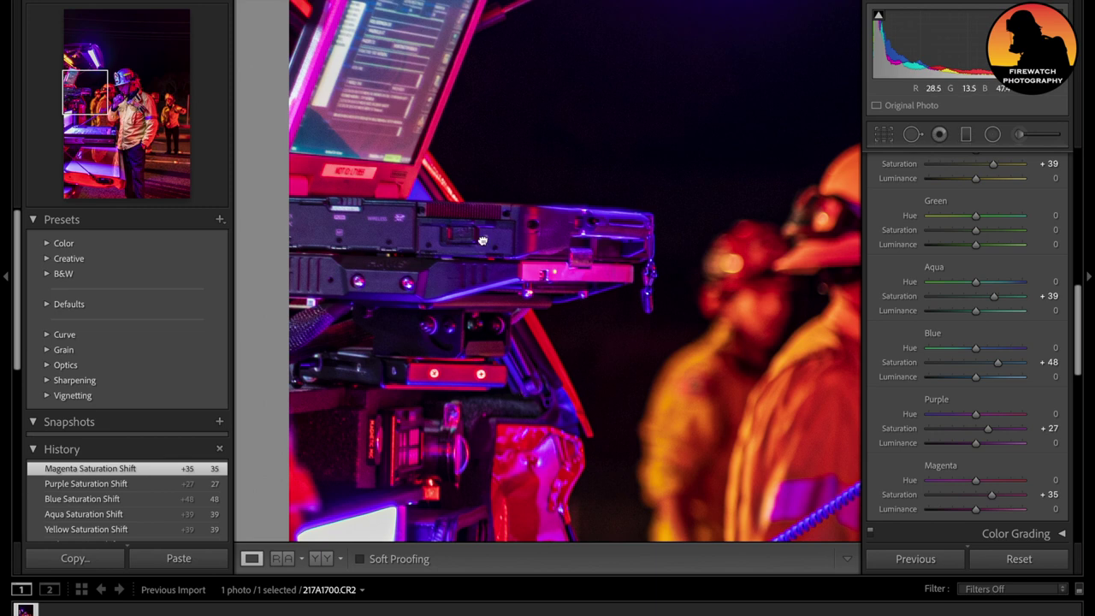
pyautogui.moveTo(483, 240); pyautogui.dragTo(480, 371)
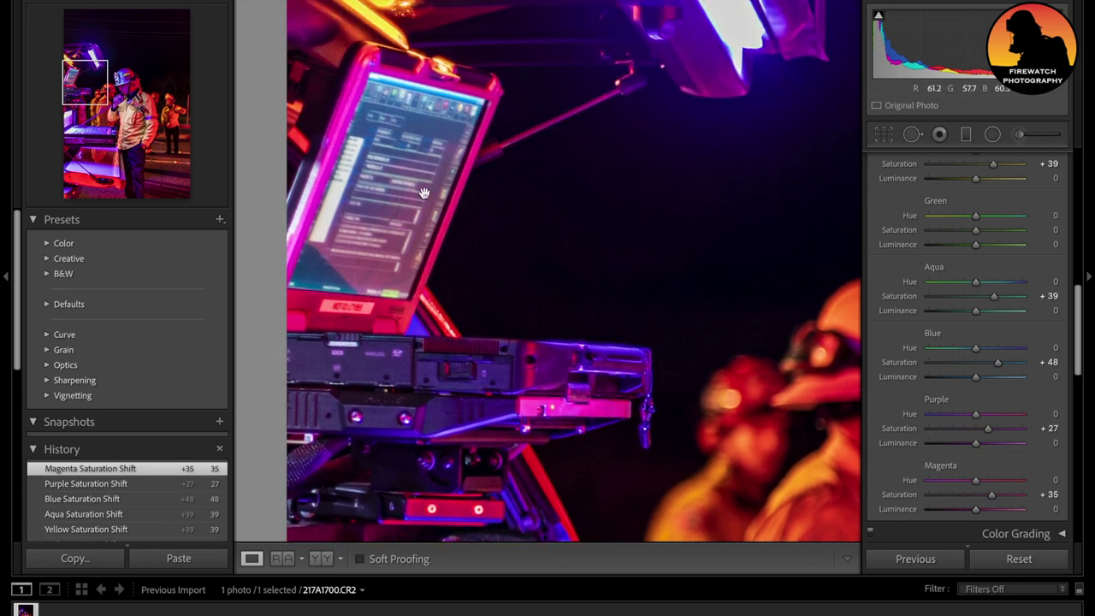
pyautogui.moveTo(510, 217); pyautogui.dragTo(508, 199)
pyautogui.moveTo(511, 402); pyautogui.dragTo(523, 194)
pyautogui.moveTo(556, 359); pyautogui.dragTo(584, 206)
pyautogui.moveTo(625, 329); pyautogui.dragTo(533, 328)
pyautogui.click(532, 327)
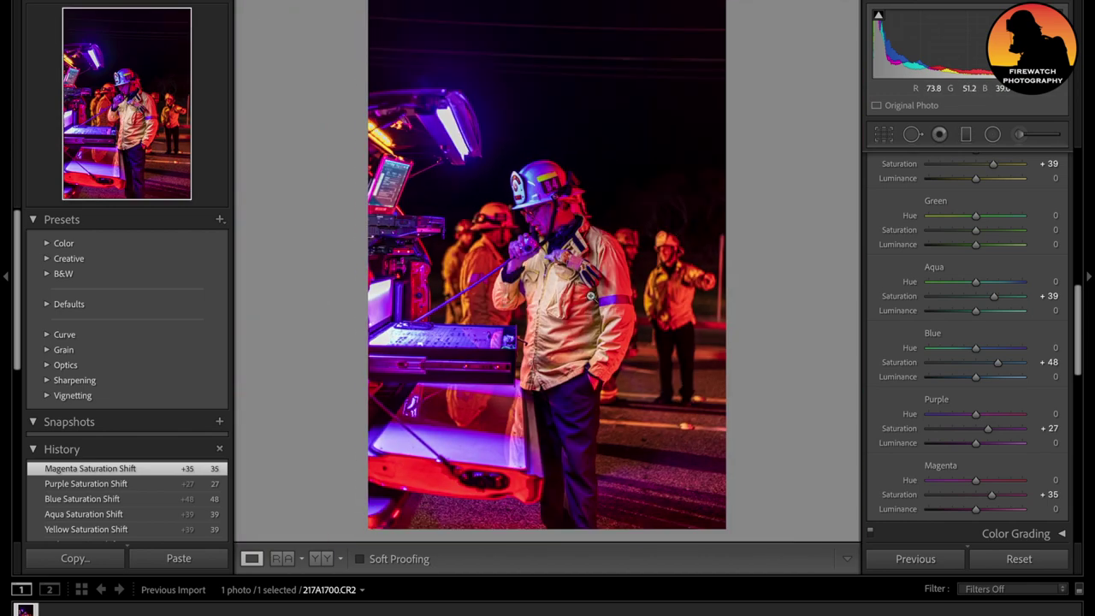
pyautogui.click(590, 297)
pyautogui.moveTo(584, 217); pyautogui.dragTo(607, 78)
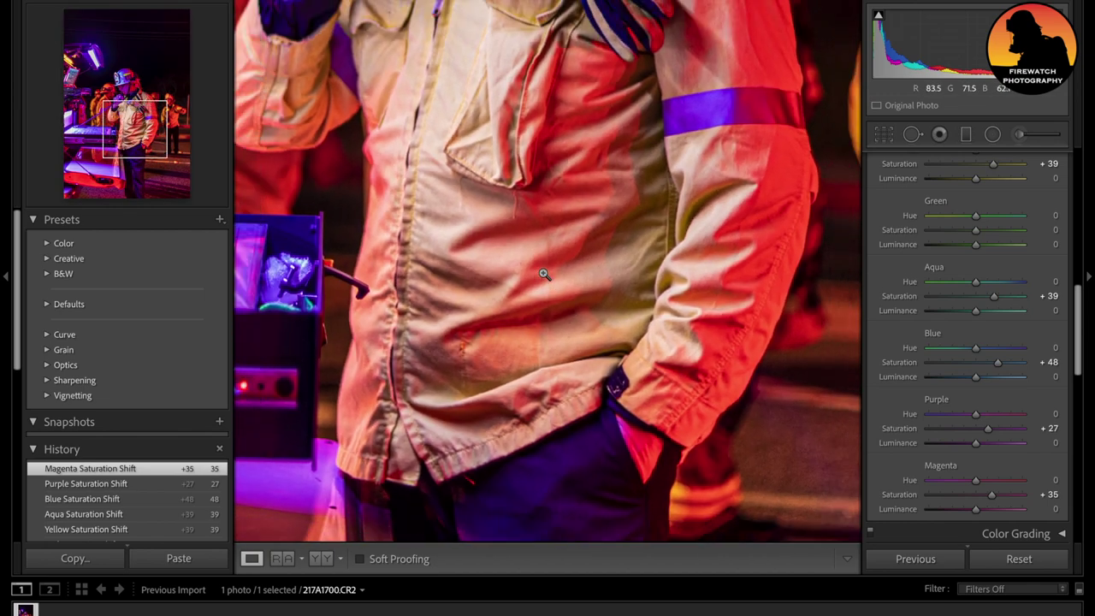
pyautogui.click(609, 262)
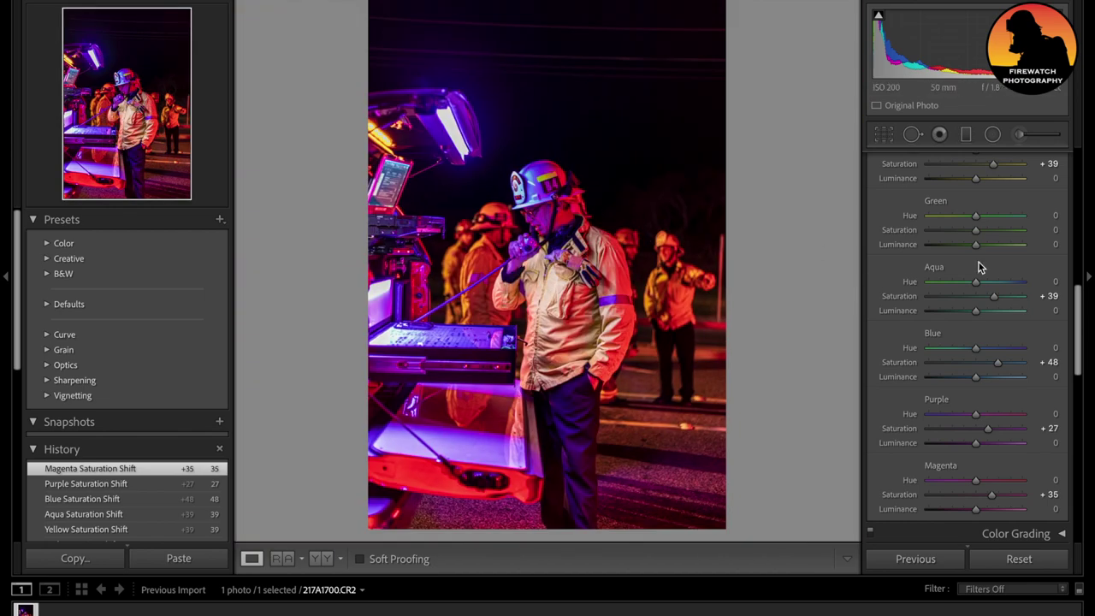
pyautogui.scroll(10, 979, 262)
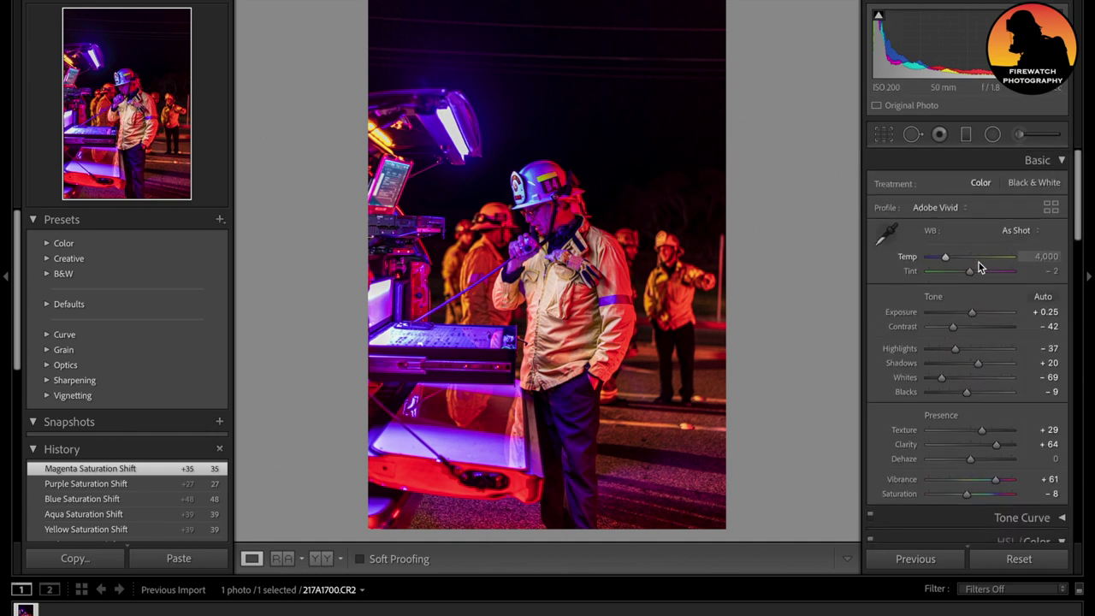
# Try a tighter crop by pulling the top-right corner inward and applying it.
pyautogui.click(885, 137)
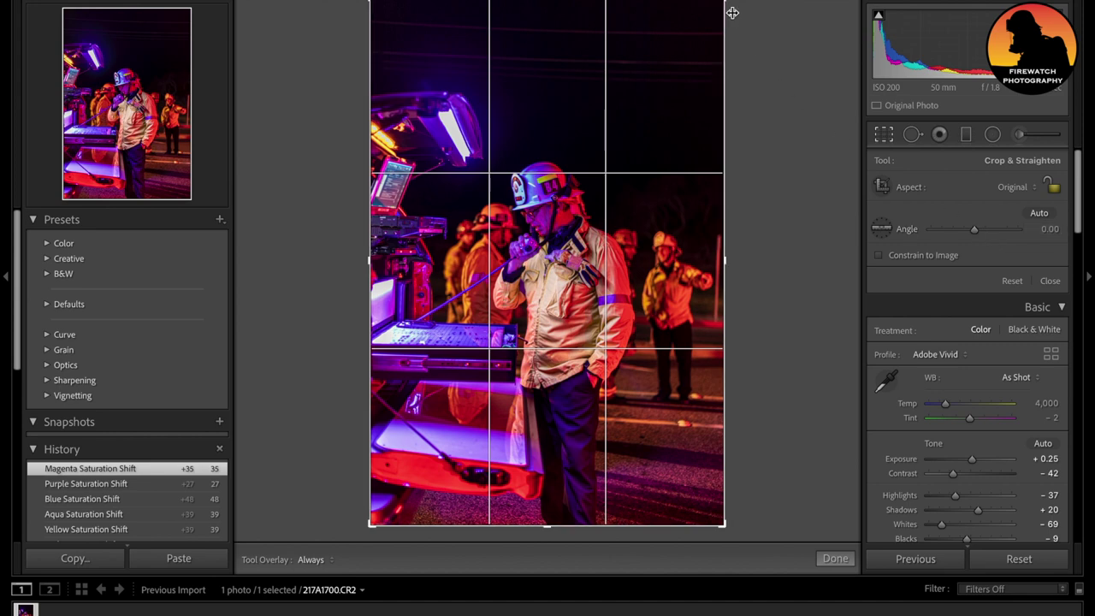
pyautogui.moveTo(733, 12); pyautogui.dragTo(697, 13)
pyautogui.click(834, 559)
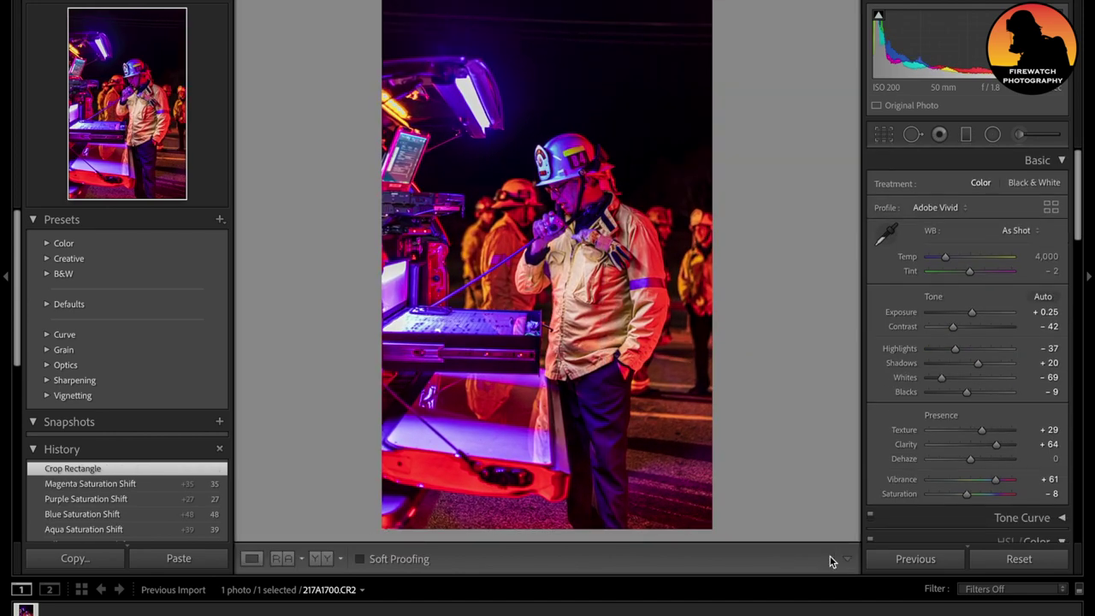
# Reset the crop so the photo keeps its full uncropped frame.
pyautogui.click(883, 134)
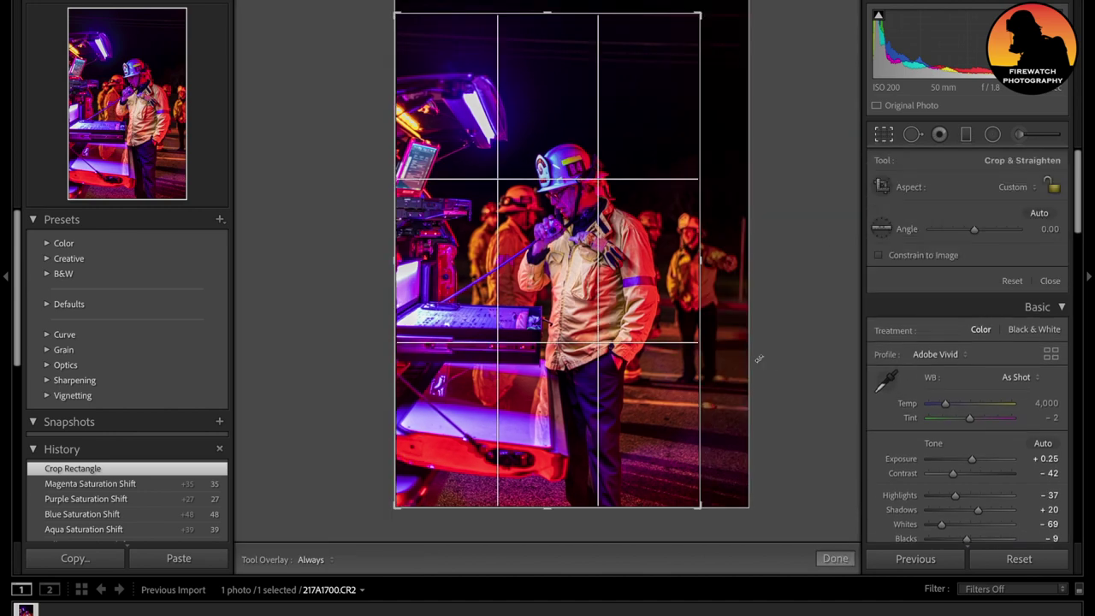
pyautogui.moveTo(704, 316); pyautogui.dragTo(760, 315)
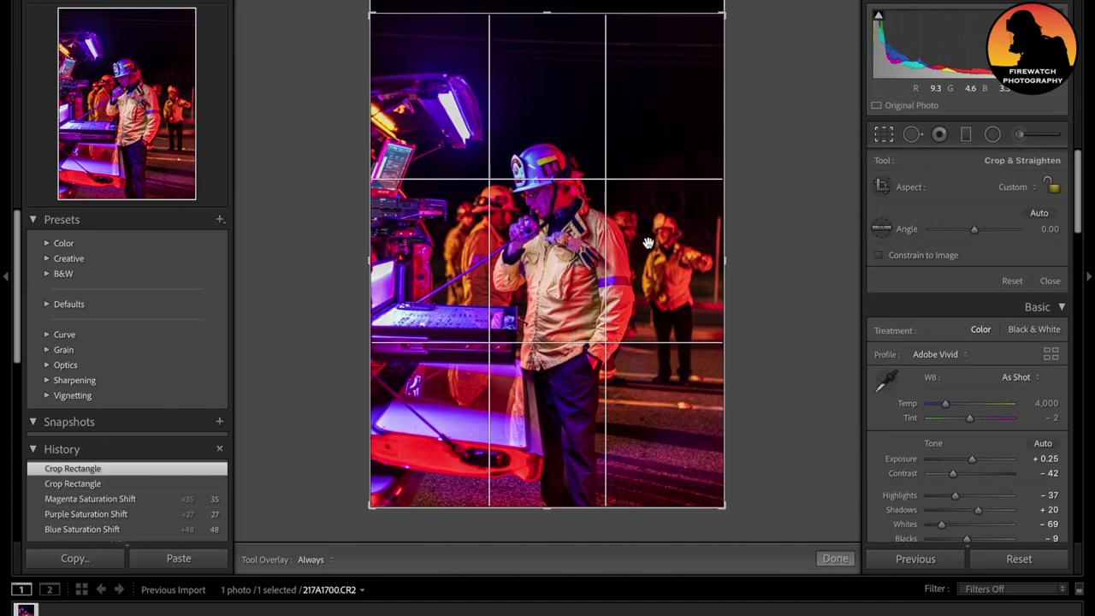
pyautogui.click(1014, 281)
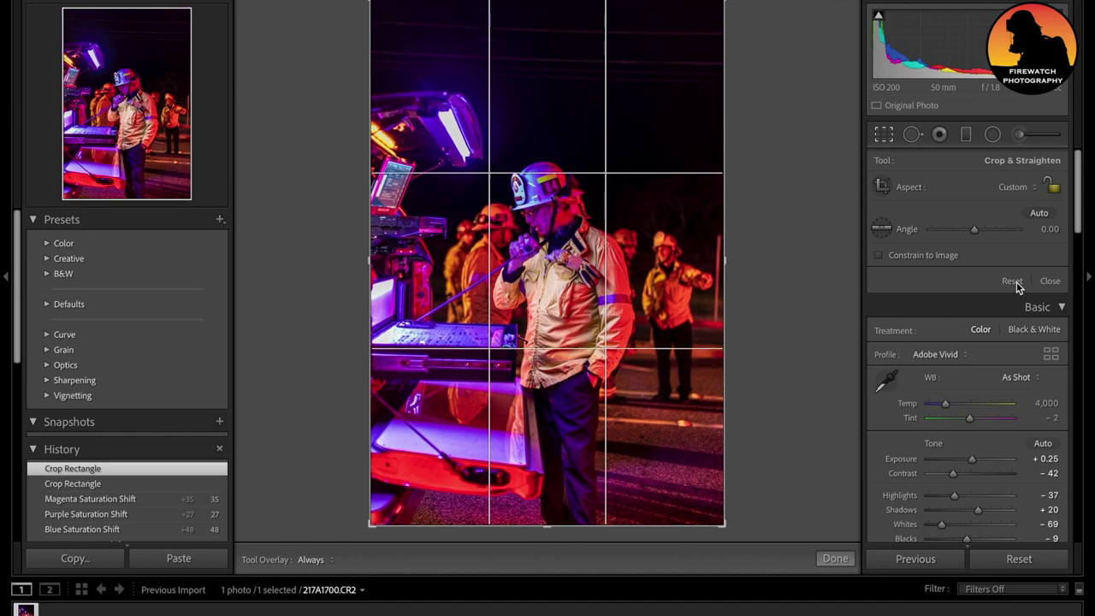
pyautogui.click(834, 558)
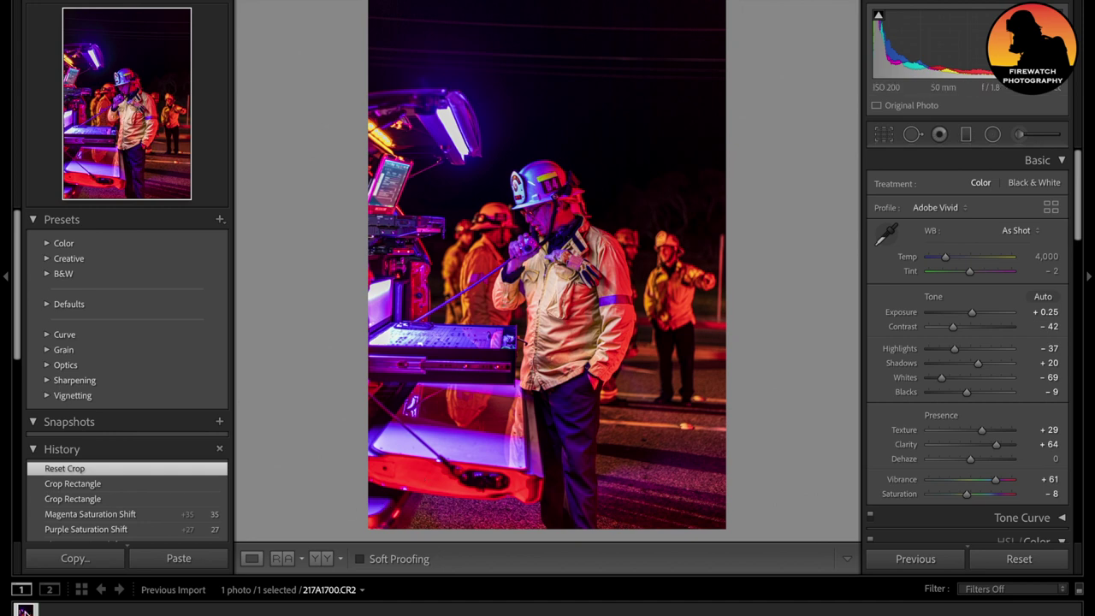
pyautogui.rightClick(24, 610)
# Open the photo's export settings and browse the destination to the Fire Photography folder.
pyautogui.moveTo(98, 567)
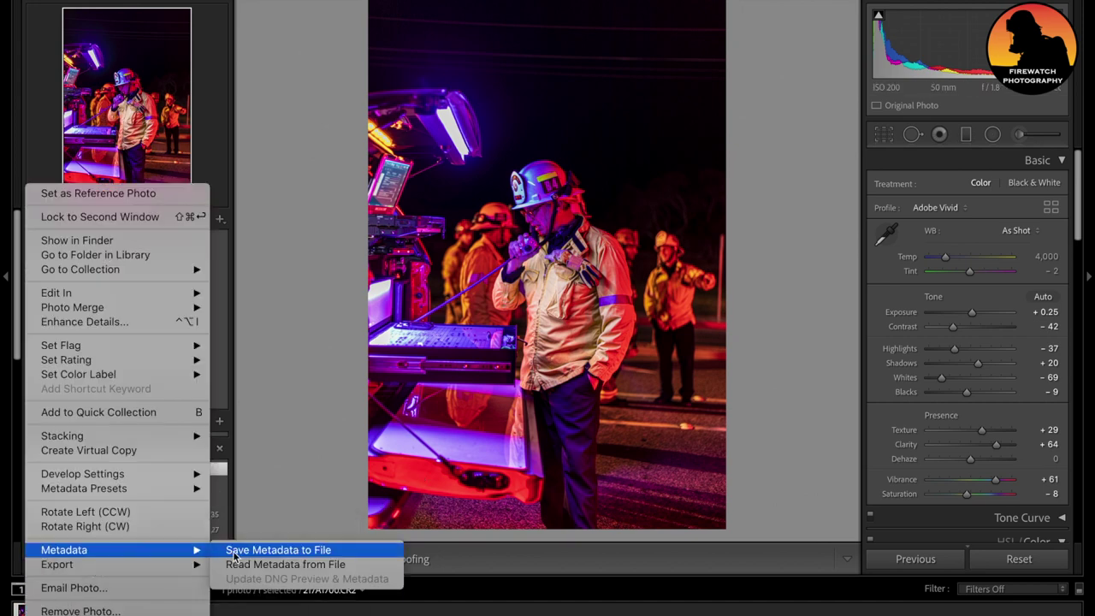
pyautogui.click(257, 528)
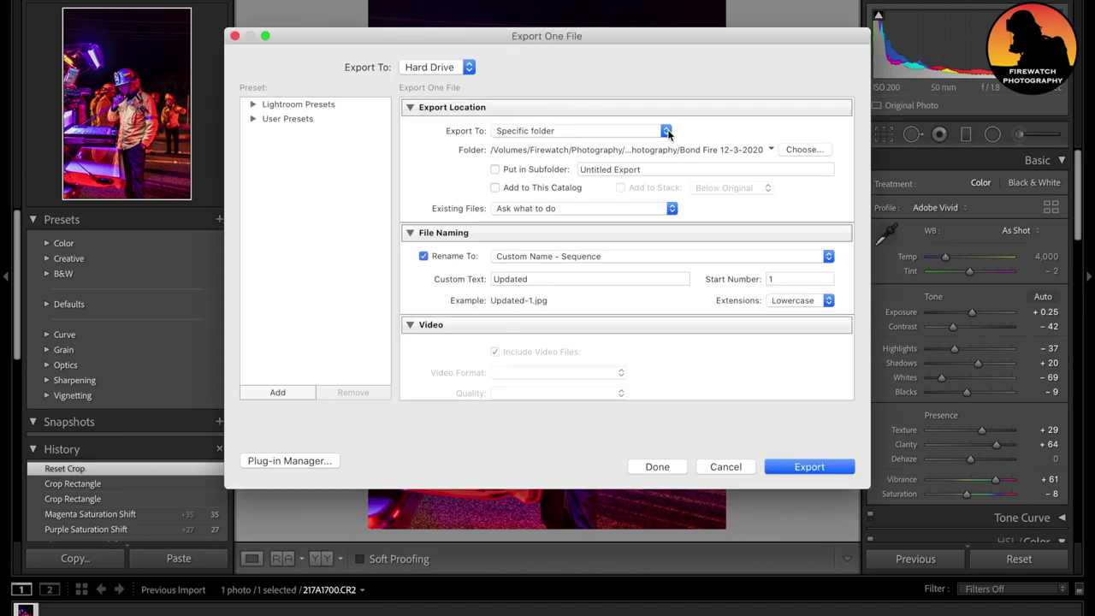
pyautogui.click(800, 151)
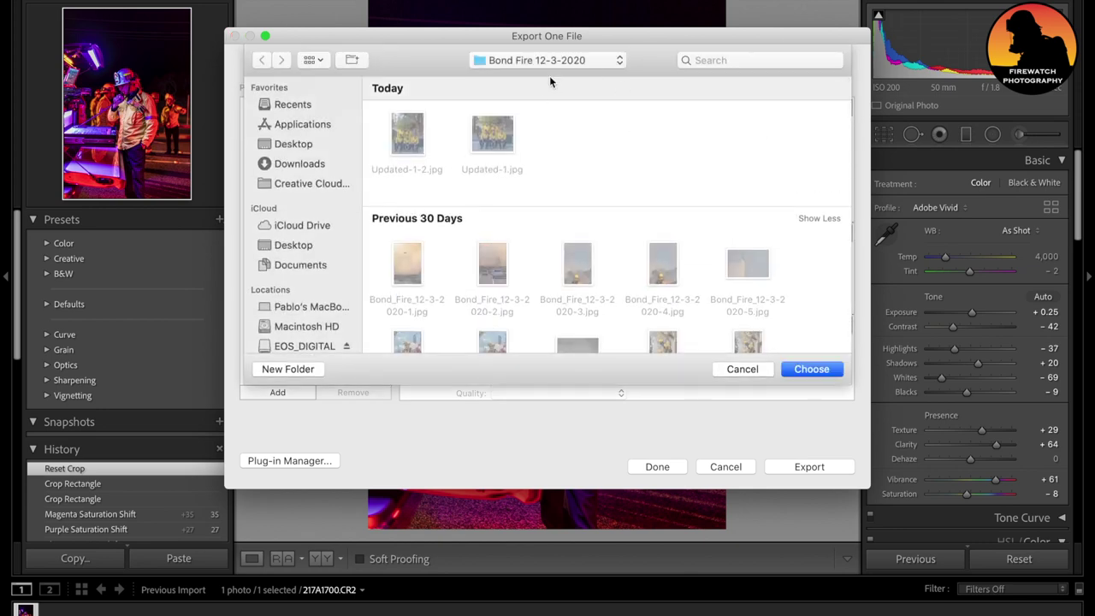
pyautogui.click(549, 61)
pyautogui.click(562, 77)
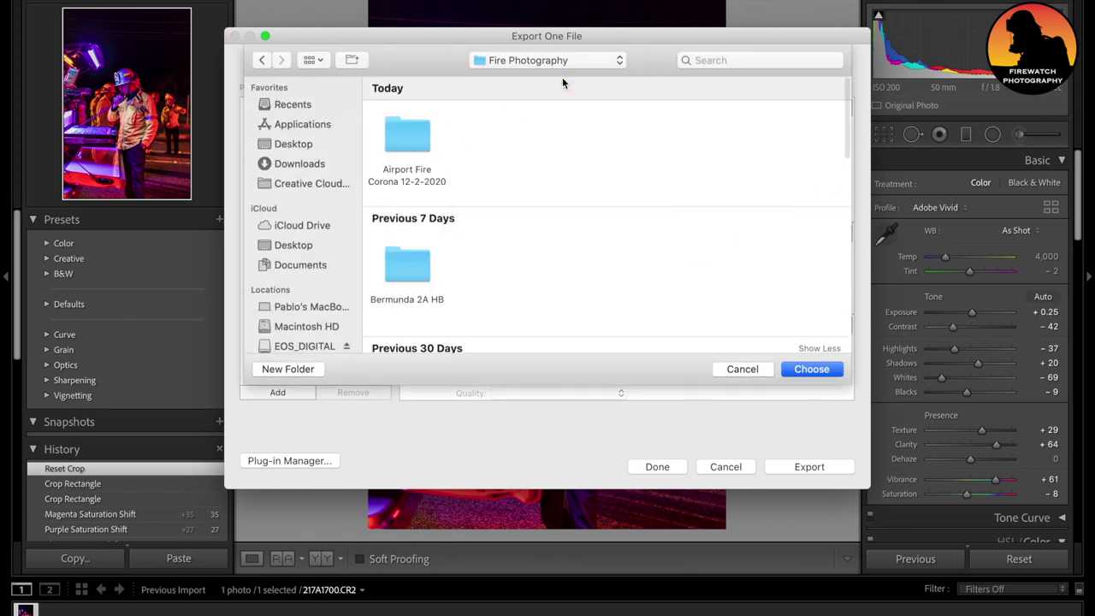
# Create a new 'Video Edit' folder in Fire Photography and set it as the export destination.
pyautogui.click(291, 369)
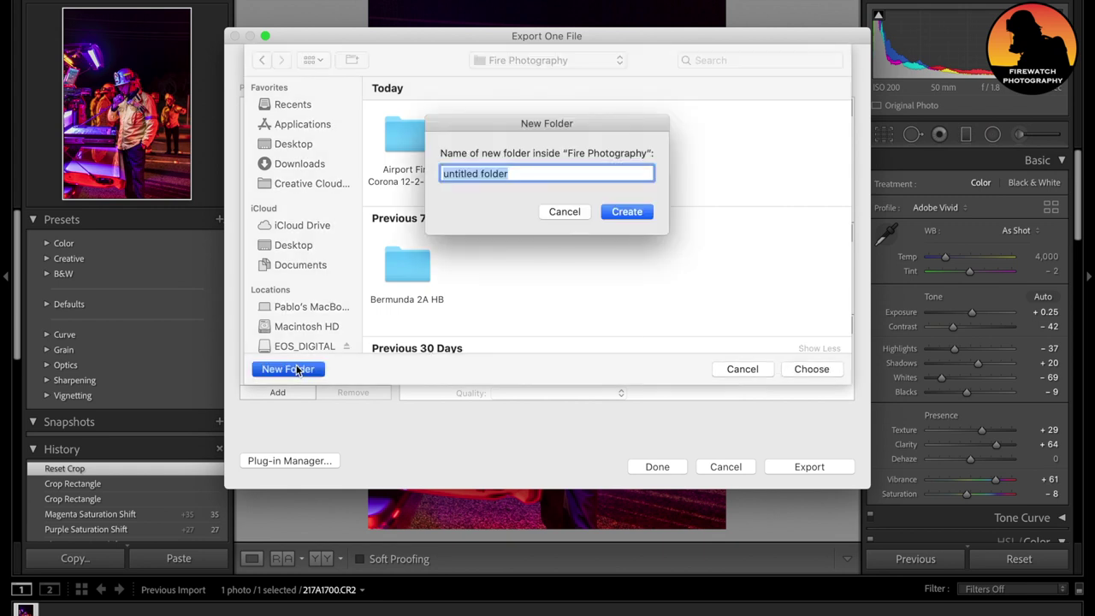
pyautogui.write('Vi')
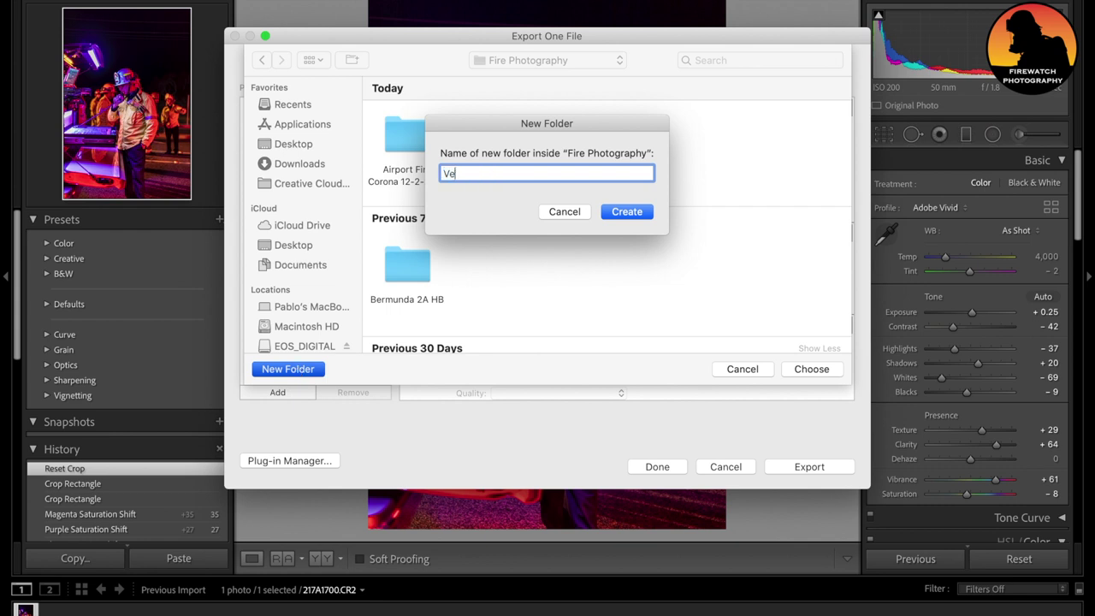
pyautogui.press('BackSpace')
pyautogui.write('ideo')
pyautogui.write(' Ex')
pyautogui.press('BackSpace')
pyautogui.write('dit')
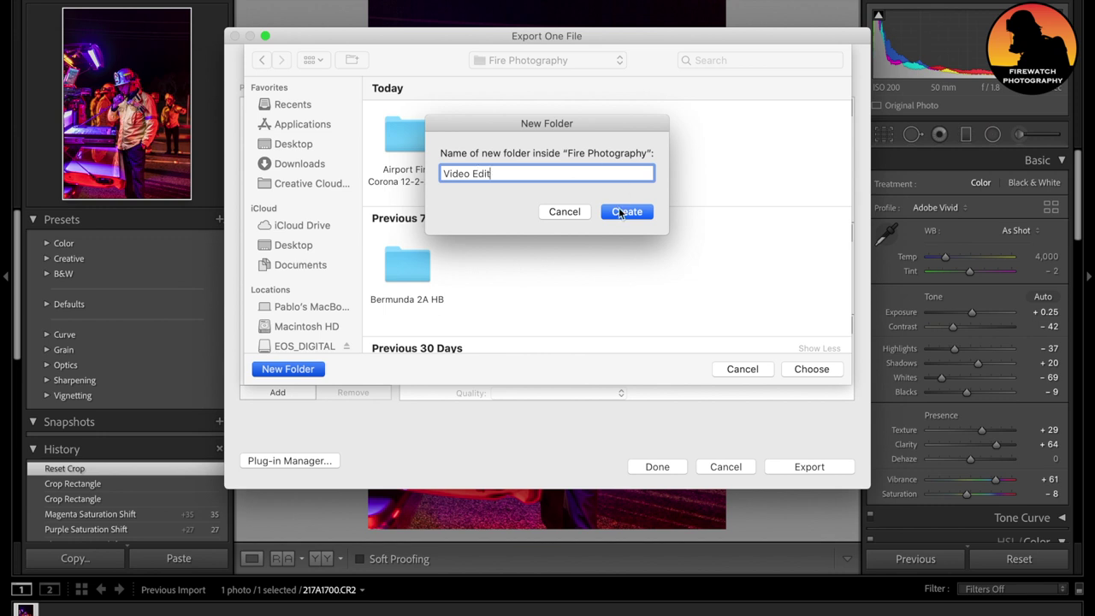
pyautogui.click(622, 213)
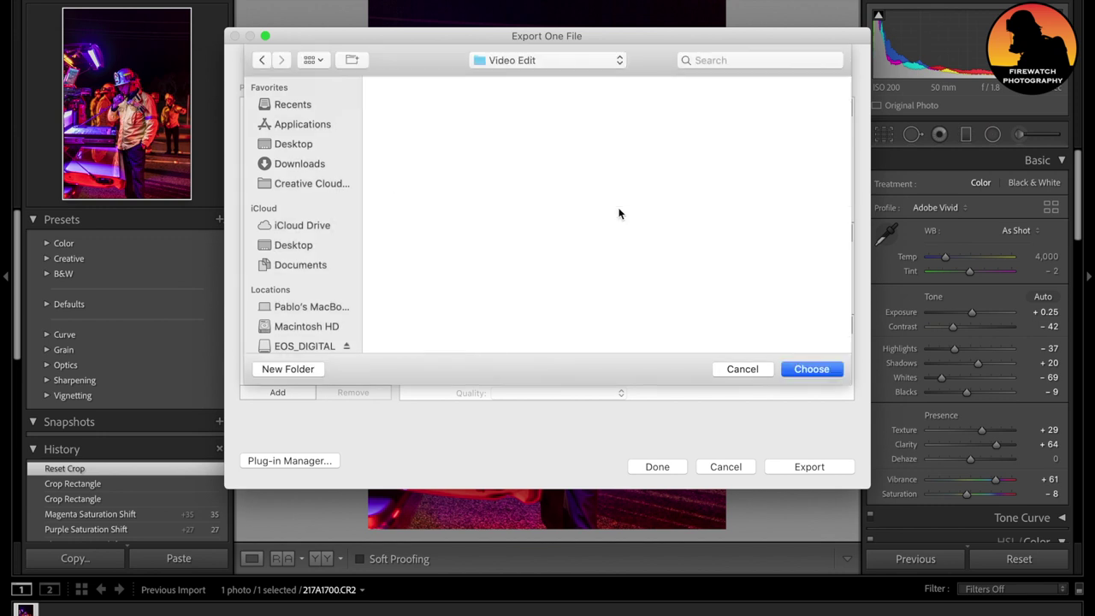
pyautogui.click(811, 369)
pyautogui.click(542, 278)
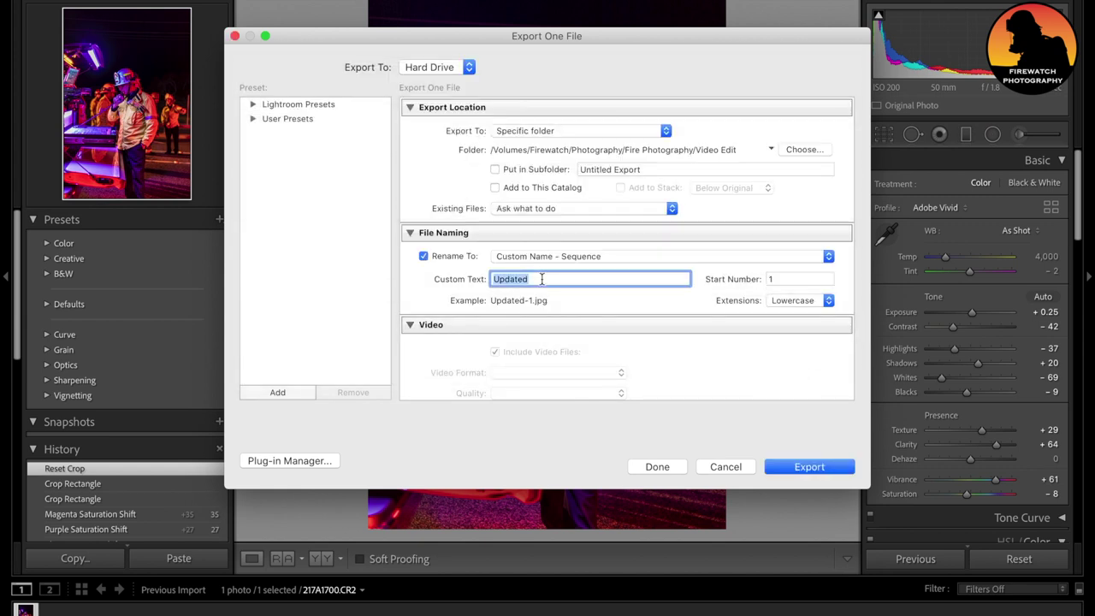
# Name the file Bermuda_IC_Video_Edit and export it as a quality-100 JPEG.
pyautogui.write('Bermuda_IC_Video_Edit')
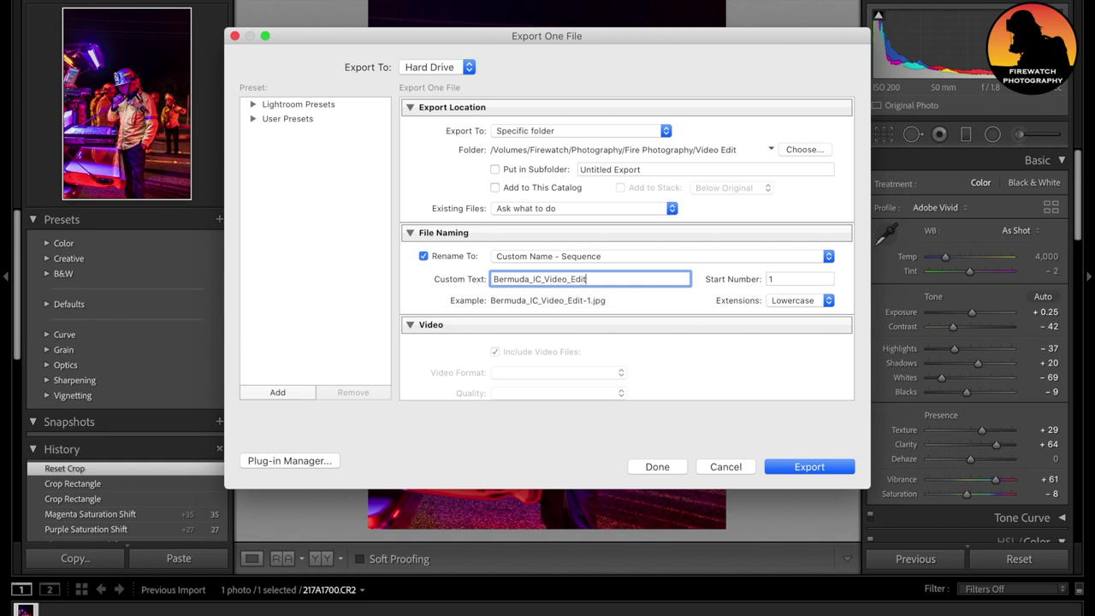
pyautogui.scroll(-5, 595, 357)
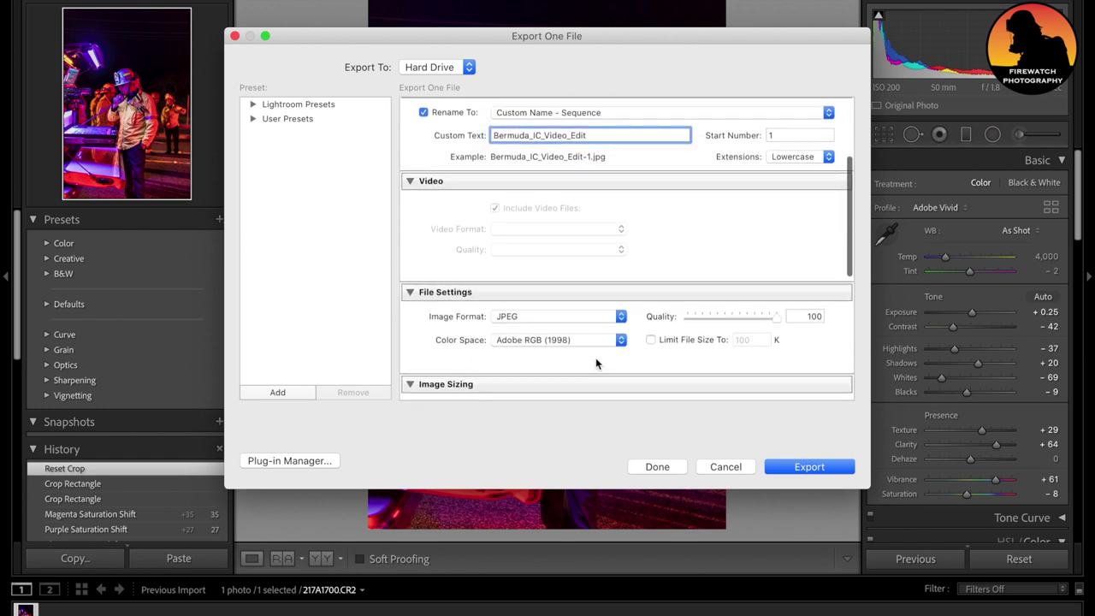
pyautogui.scroll(-2, 530, 325)
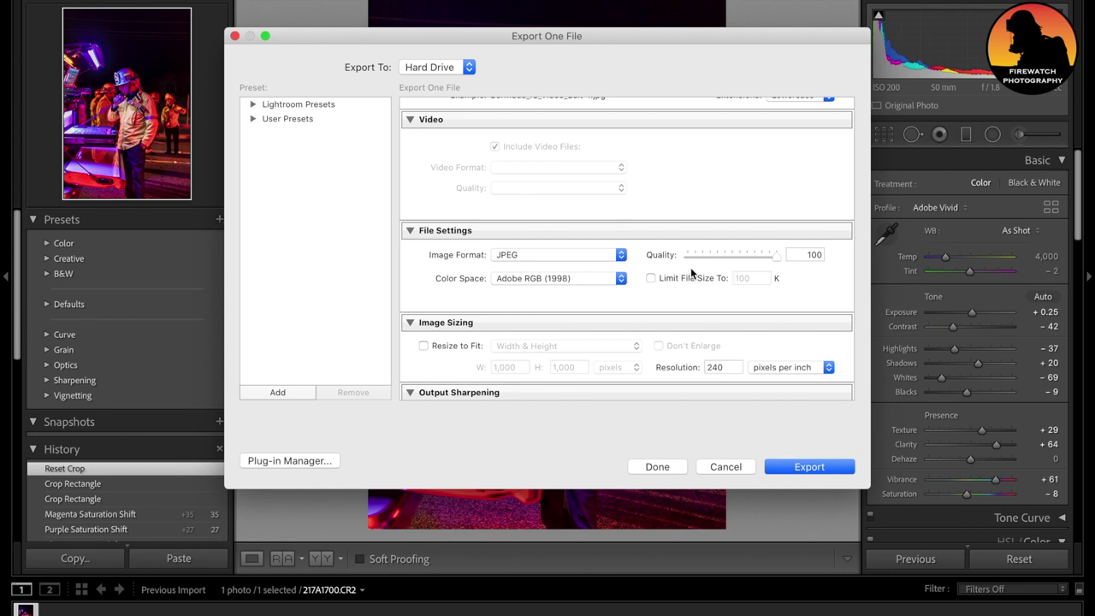
pyautogui.scroll(-5, 764, 301)
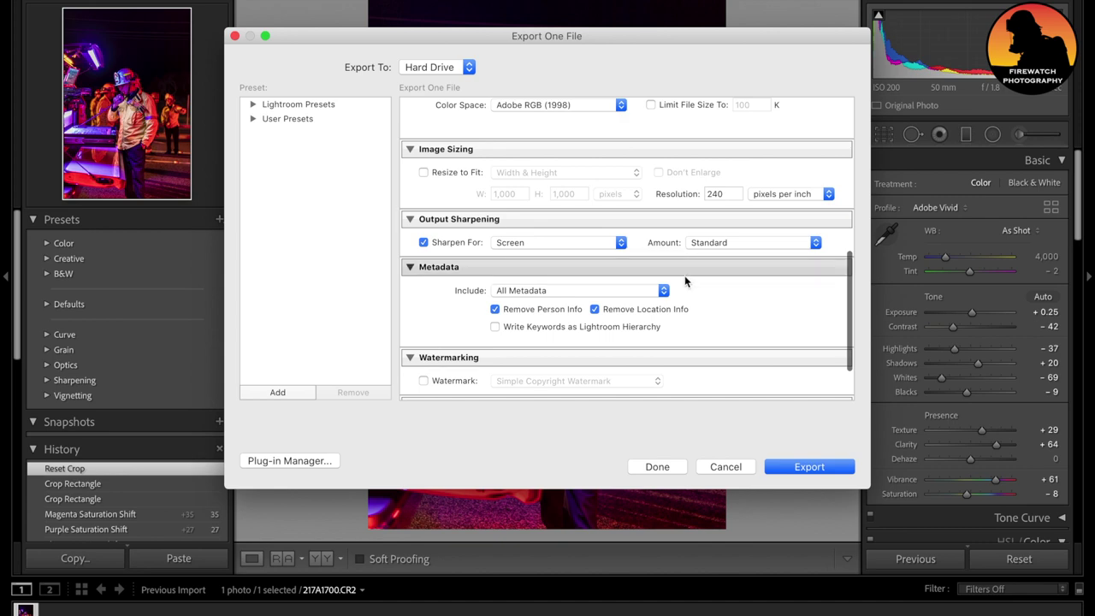
pyautogui.scroll(10, 719, 315)
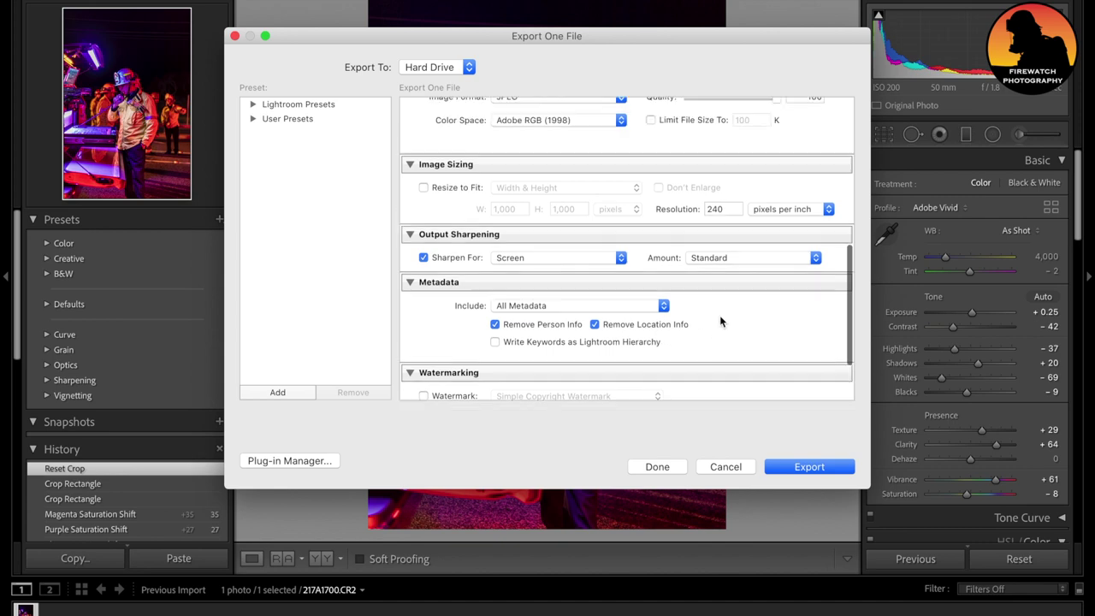
pyautogui.click(809, 466)
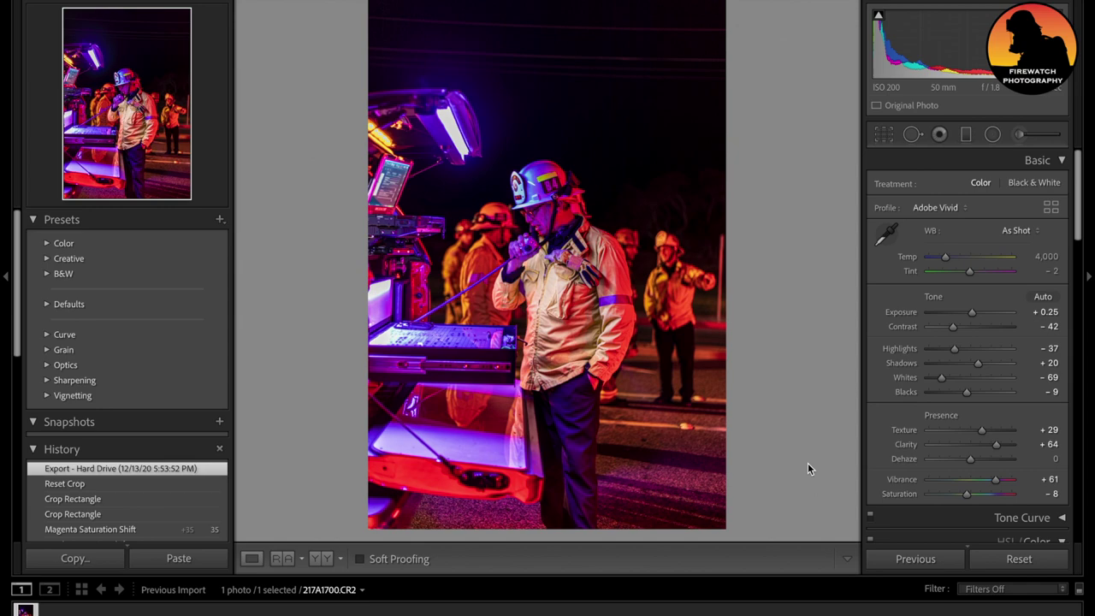